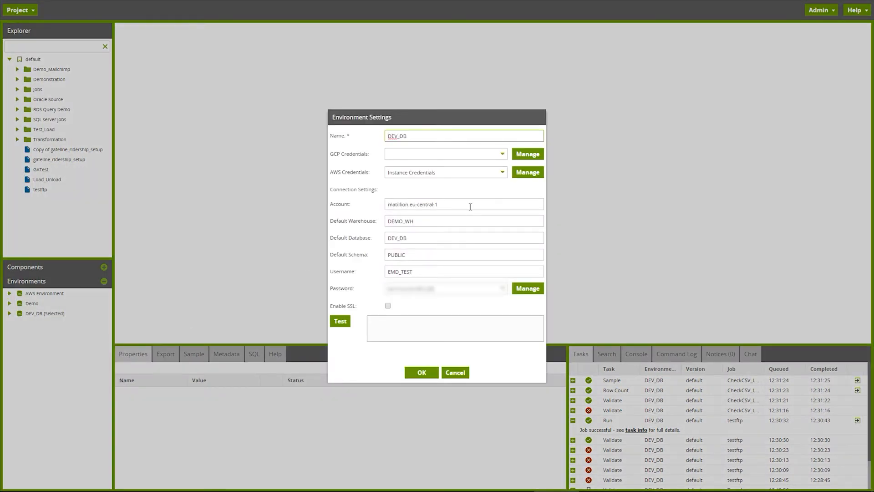
- Review the DEV_DB environment's account and default warehouse, test its connection, and accept the settings
drag(470, 206, 353, 208)
drag(419, 221, 357, 223)
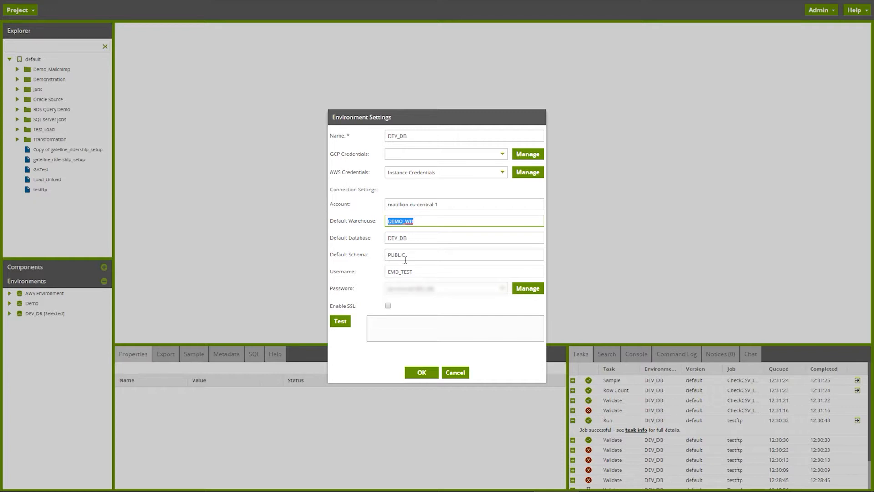
click(341, 322)
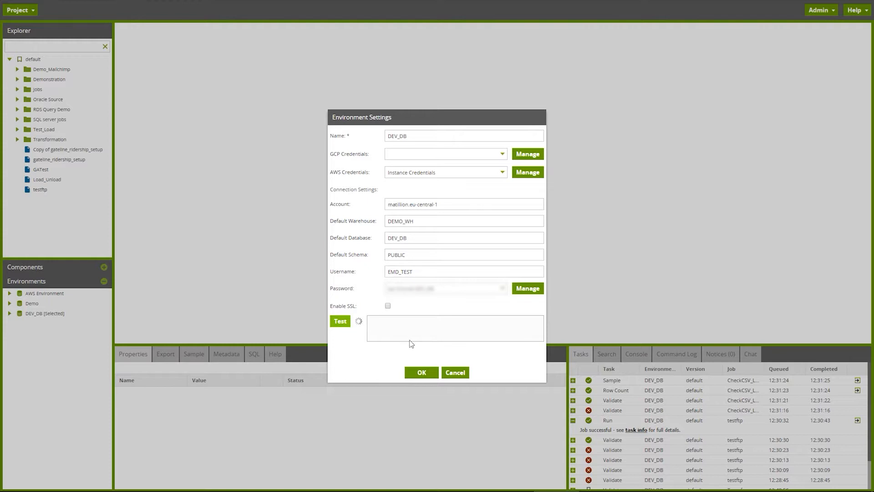
click(422, 373)
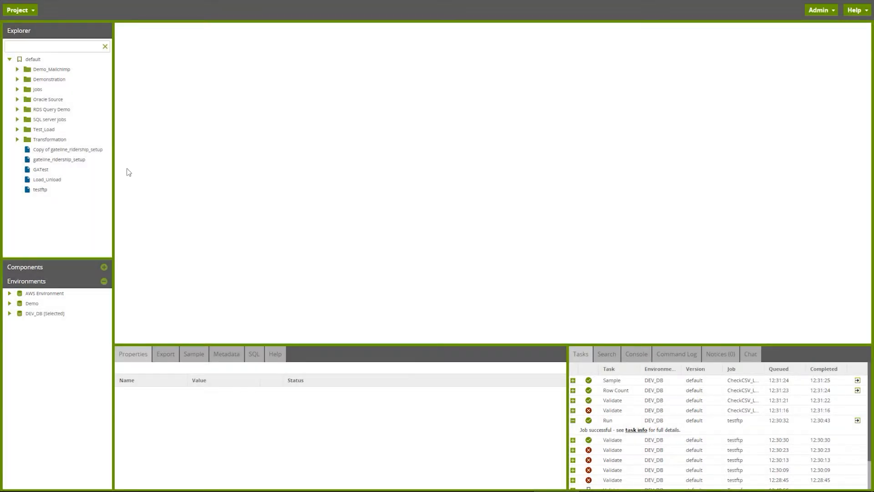
- Create an orchestration job named Load_Mailchimp in the Demo_Mailchimp folder and switch to it
right_click(52, 71)
click(92, 120)
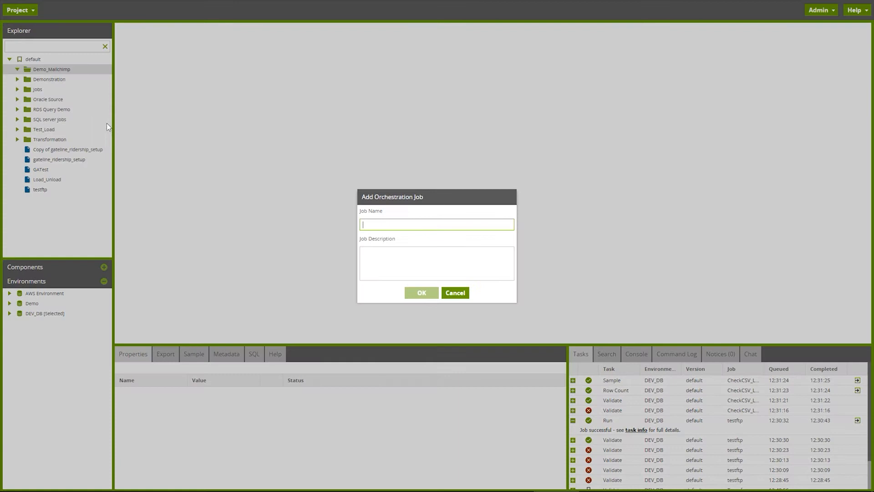
text(Load)
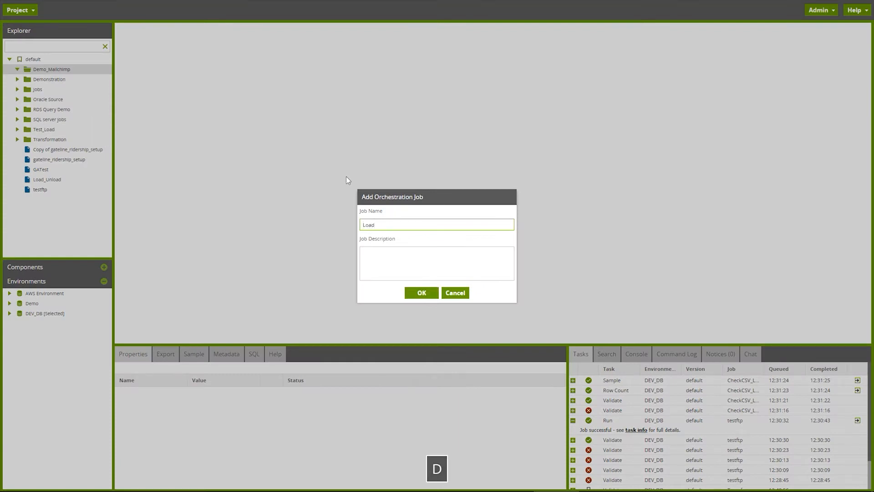
text(_Mailchimp)
click(421, 296)
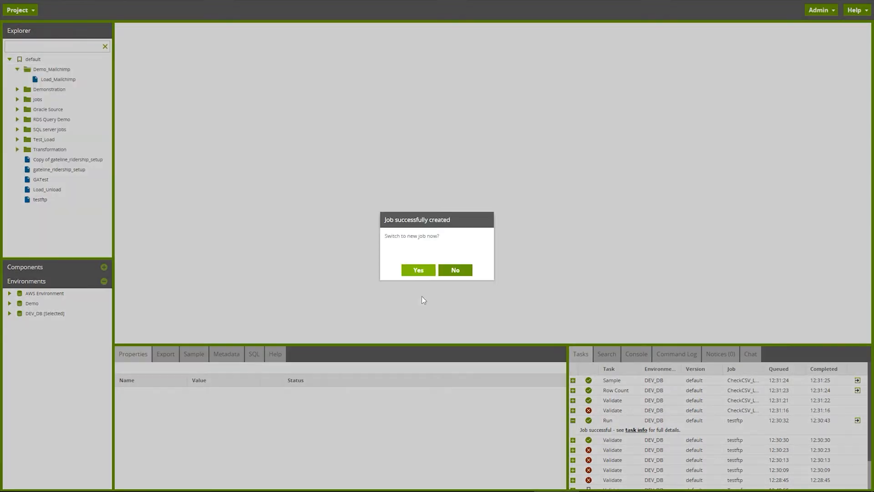
click(416, 271)
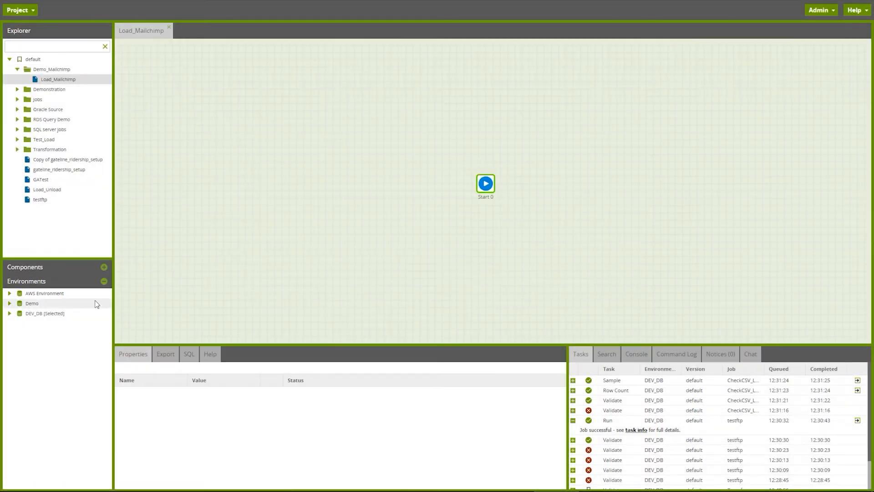
- Search the components for "mail", place a Mailchimp Query component on the canvas, and connect it to Start
click(87, 270)
click(72, 282)
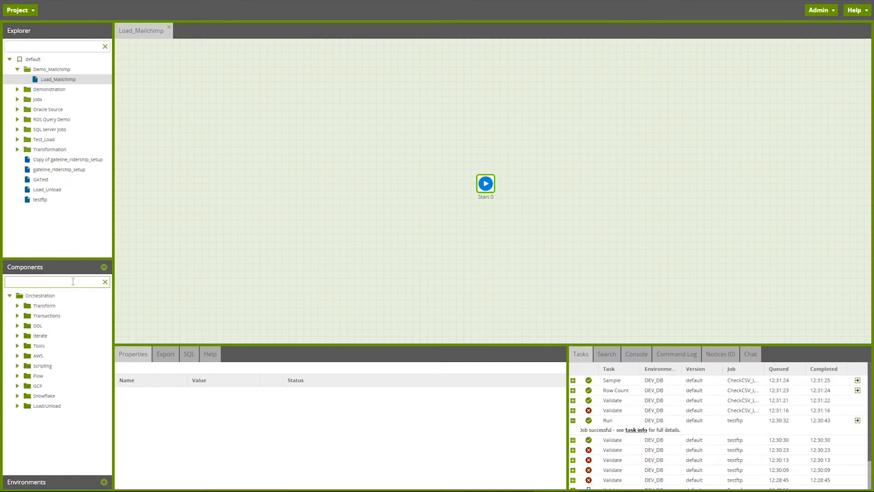
text(mail)
drag(77, 328, 587, 147)
drag(486, 184, 517, 149)
- Read through the Mailchimp Query component's help, including its OAuth and API properties
click(210, 354)
scroll(212, 456, down, 5)
scroll(209, 469, down, 6)
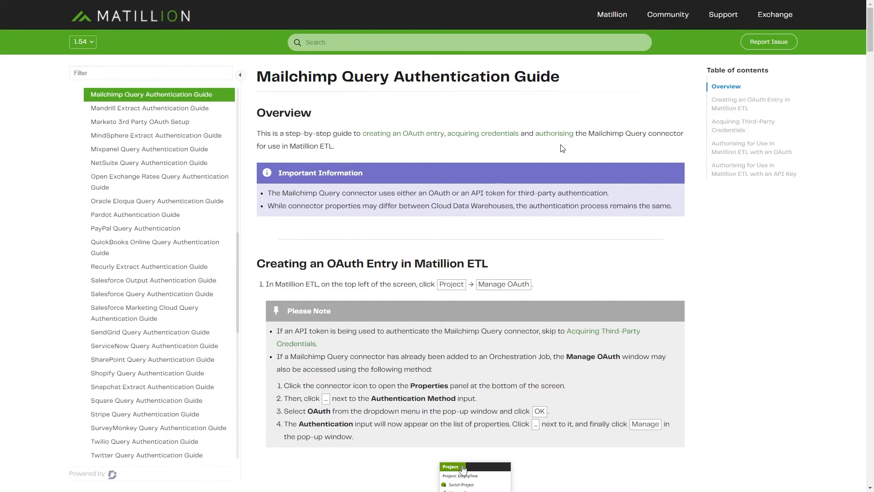
- Examine the Mailchimp Query Authentication Guide's instructions on creating an OAuth entry and acquiring third-party credentials
scroll(563, 148, down, 5)
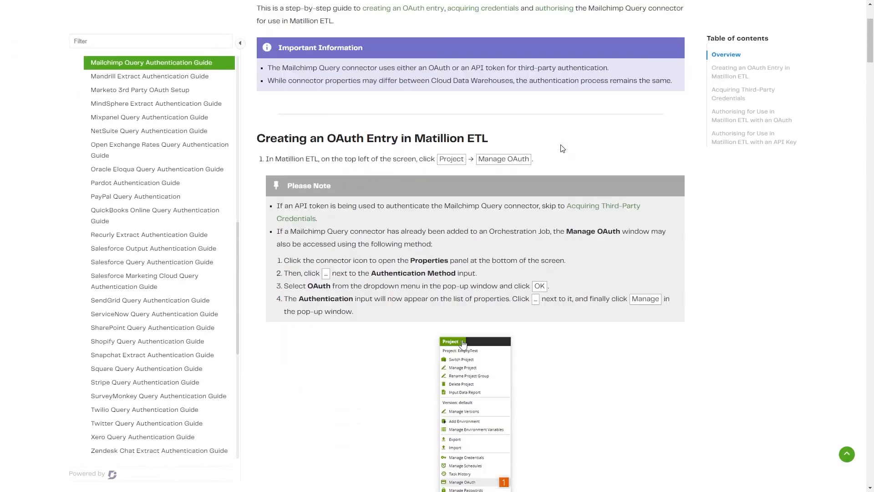
scroll(563, 148, down, 4)
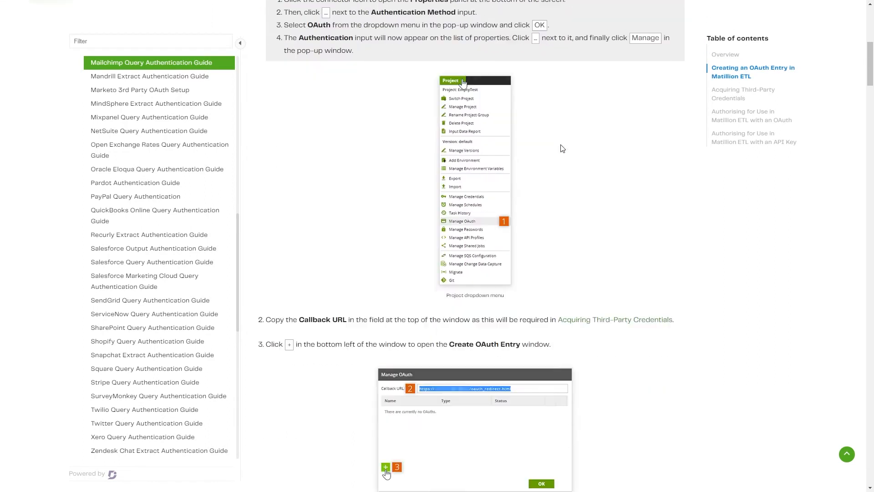
scroll(563, 149, down, 4)
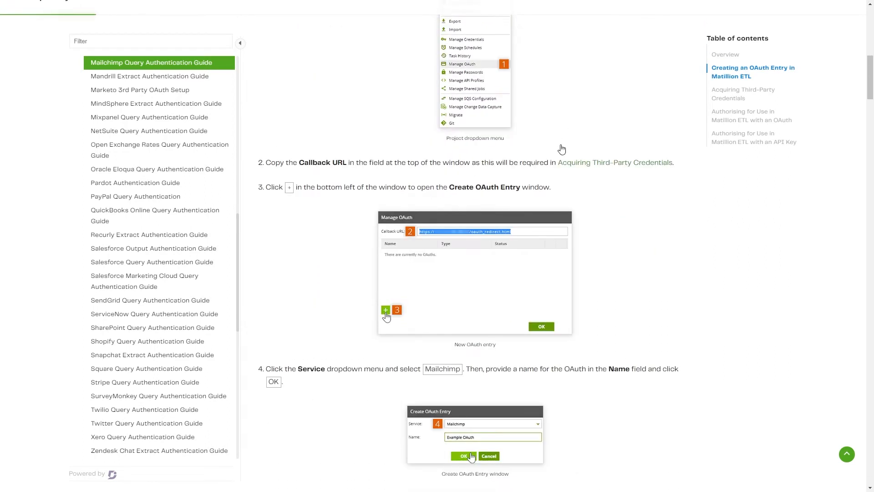
scroll(561, 145, down, 2)
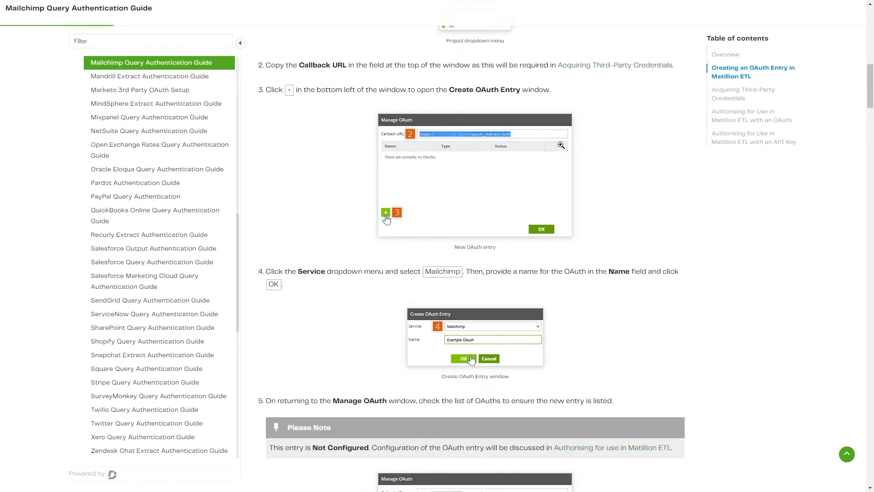
scroll(561, 145, down, 3)
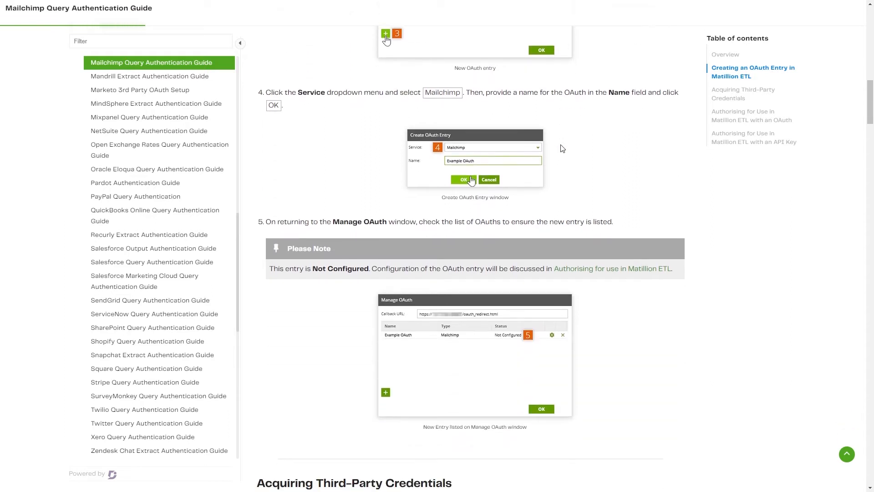
scroll(563, 149, down, 3)
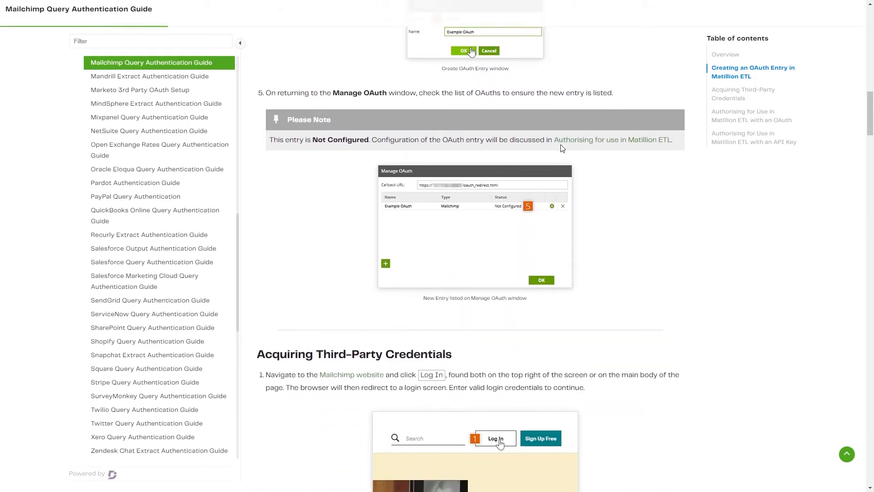
scroll(562, 149, down, 3)
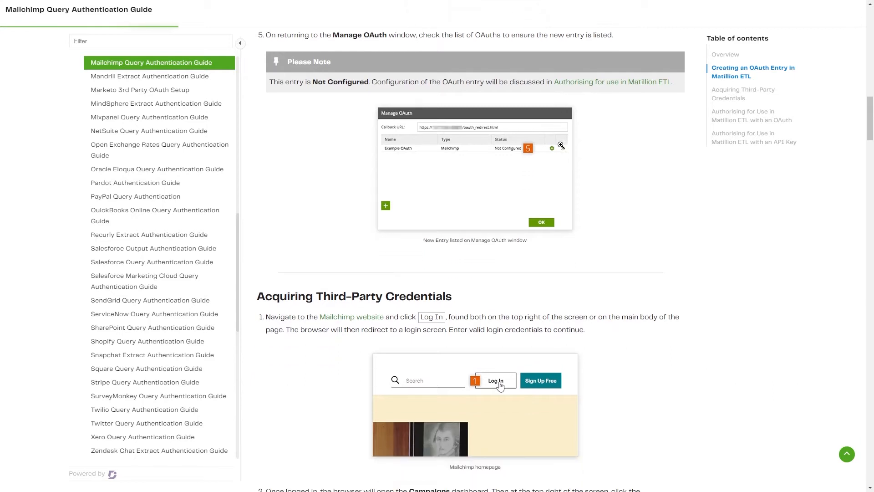
scroll(563, 149, down, 3)
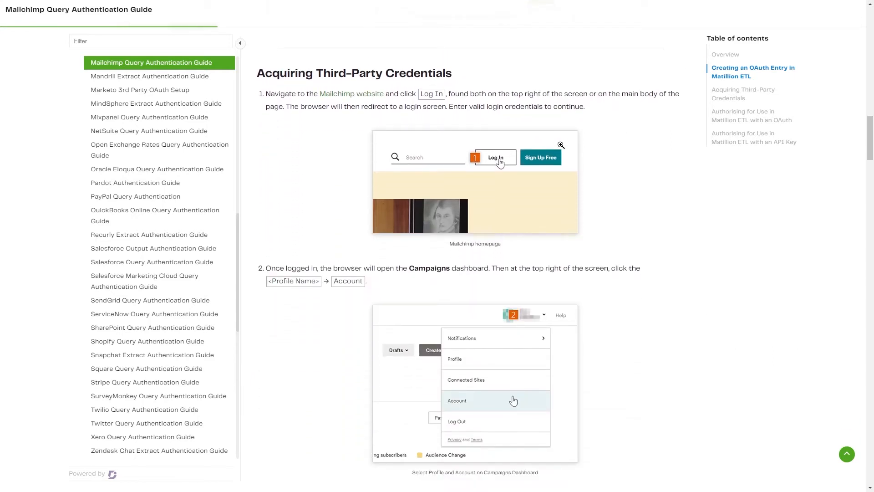
scroll(562, 146, down, 2)
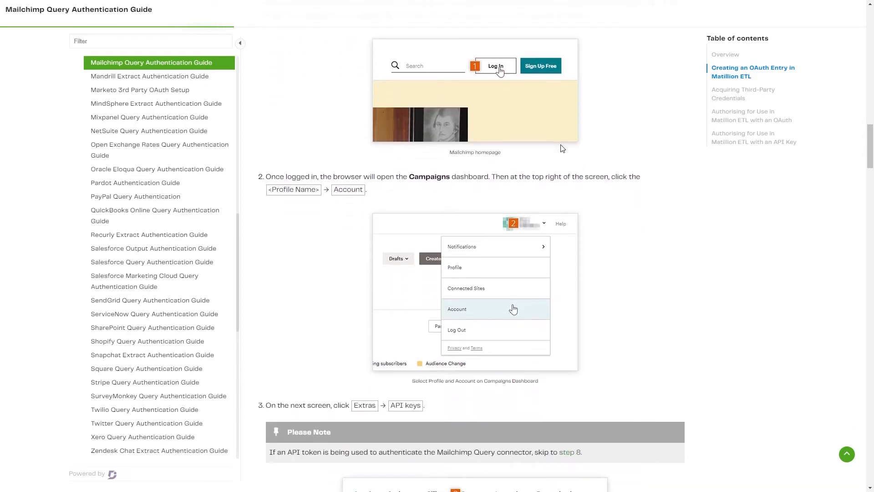
scroll(563, 149, down, 2)
scroll(561, 145, down, 2)
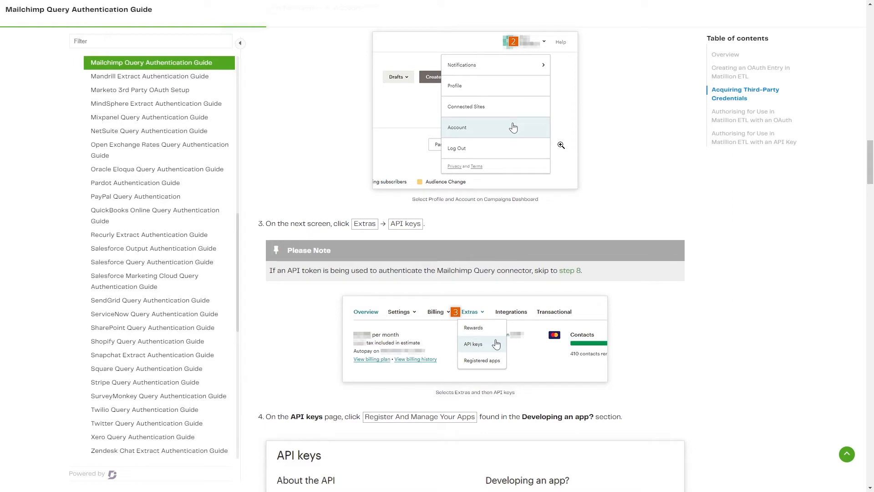
- Return to Matillion ETL and create an OAuth entry for the Mailchimp service named DemoMC
key(ctrl+Tab)
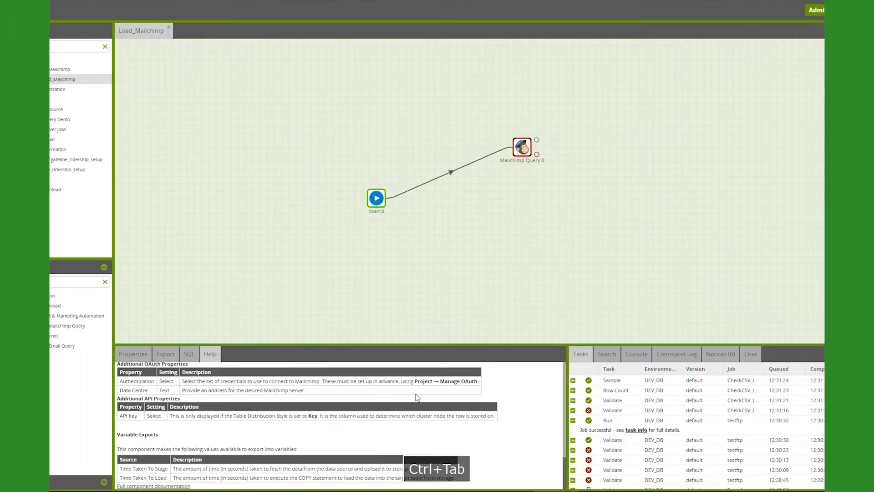
click(33, 11)
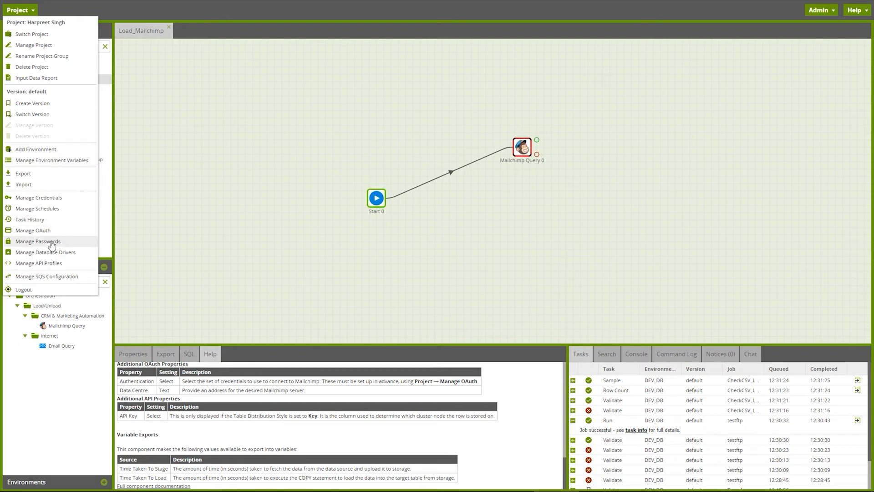
click(50, 231)
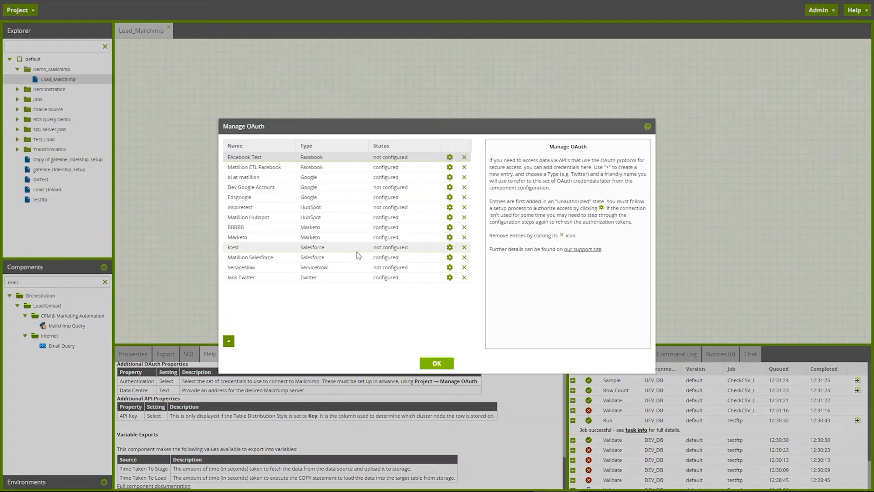
click(232, 341)
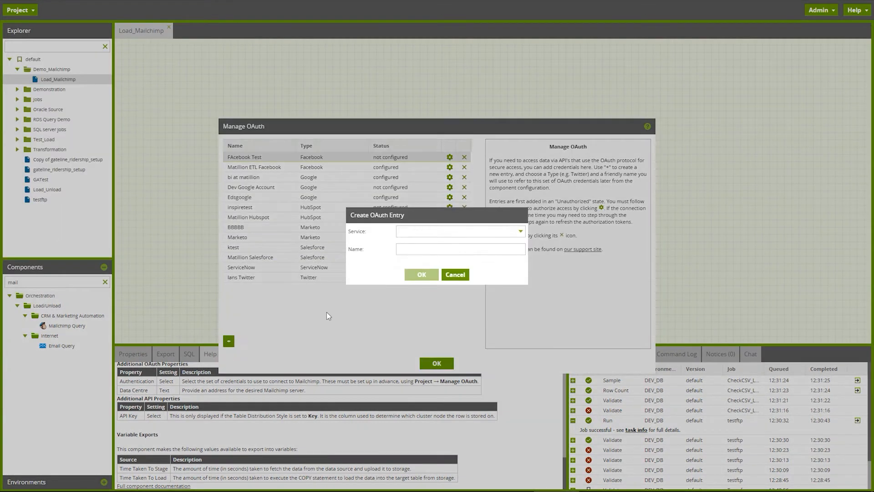
click(417, 231)
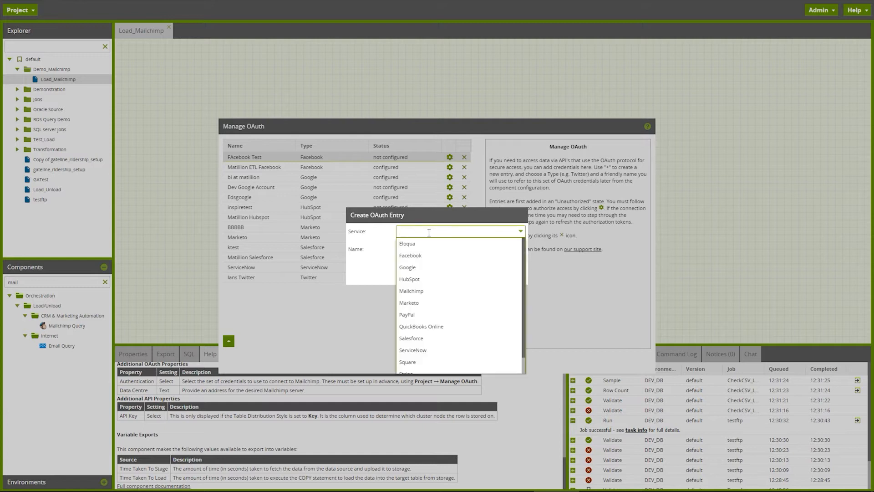
text(mail)
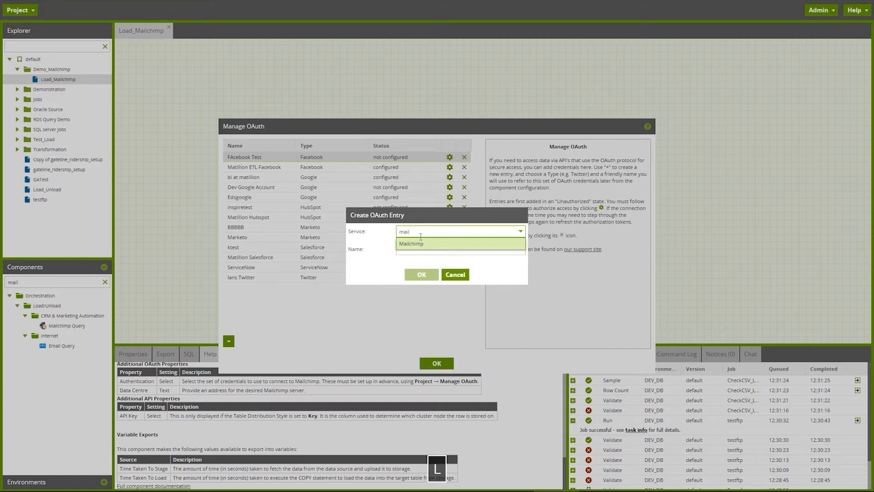
click(415, 244)
click(419, 249)
text(DemoMC)
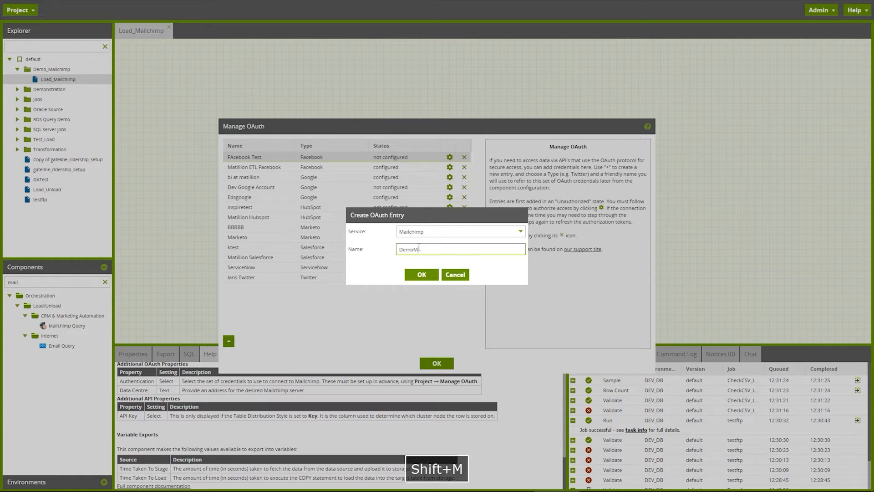
click(422, 273)
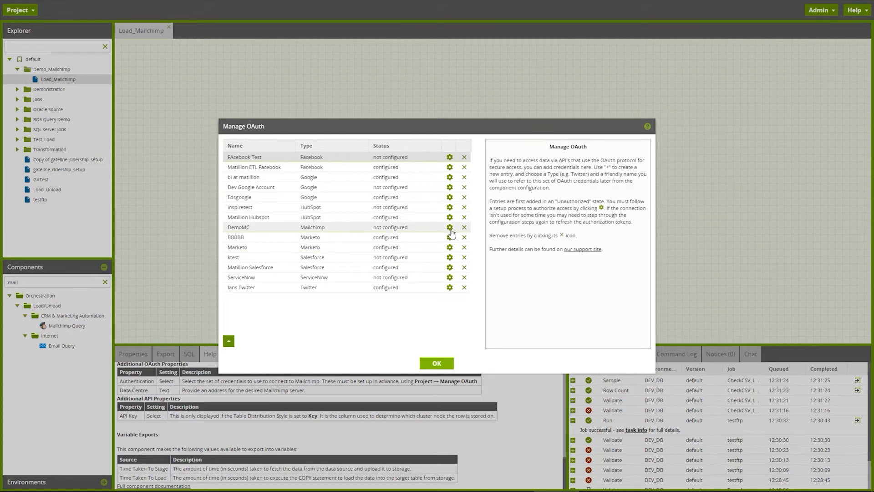
- Inspect the credential fields required to configure the DemoMC OAuth entry, leaving them unfilled, and close OAuth management
click(450, 227)
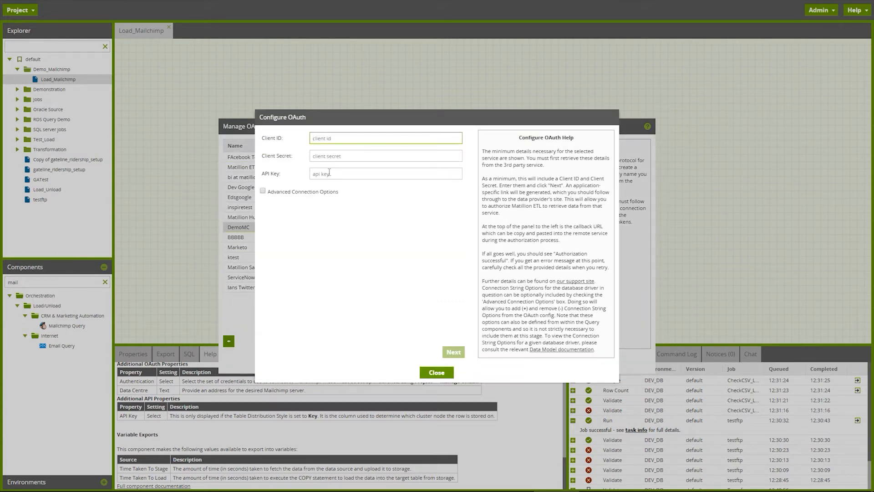
click(436, 374)
click(437, 366)
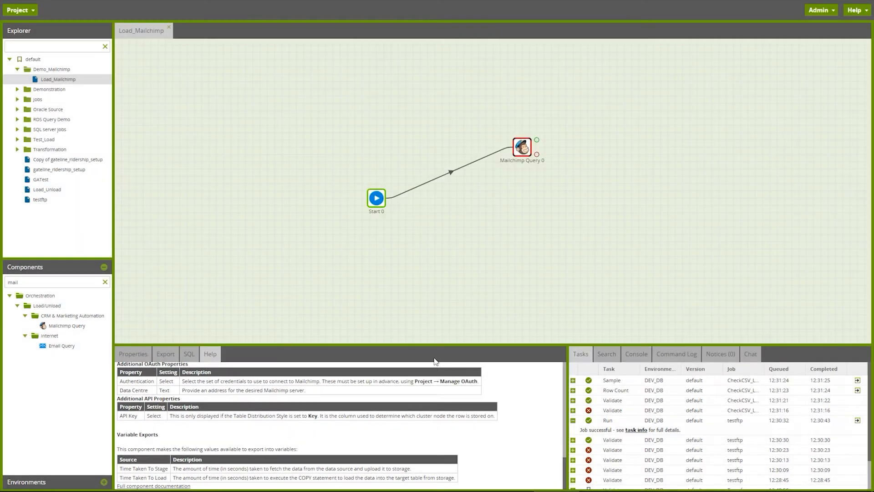
- Move the Mailchimp Query component closer to Start and paste its API key, stored in the component
drag(513, 157, 441, 156)
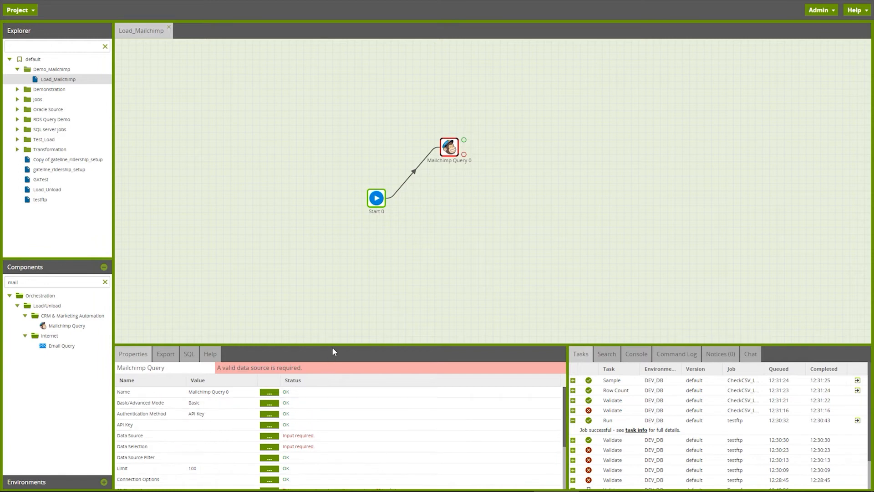
drag(335, 344, 322, 260)
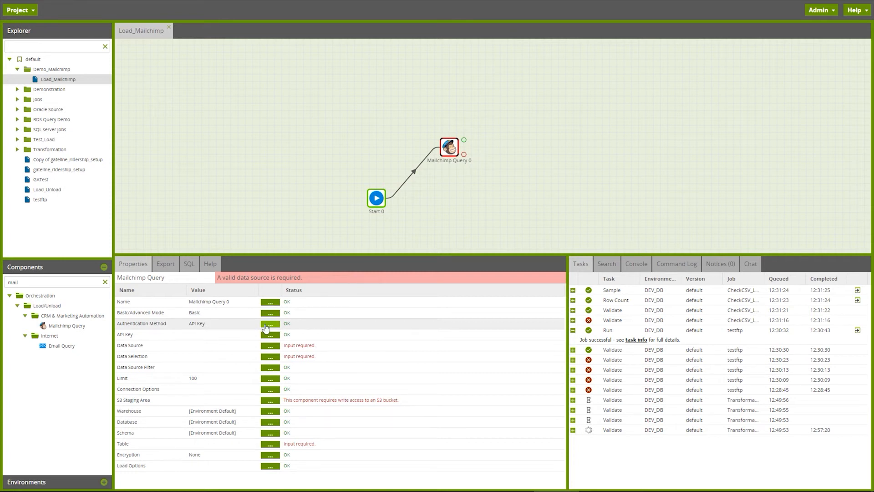
click(270, 335)
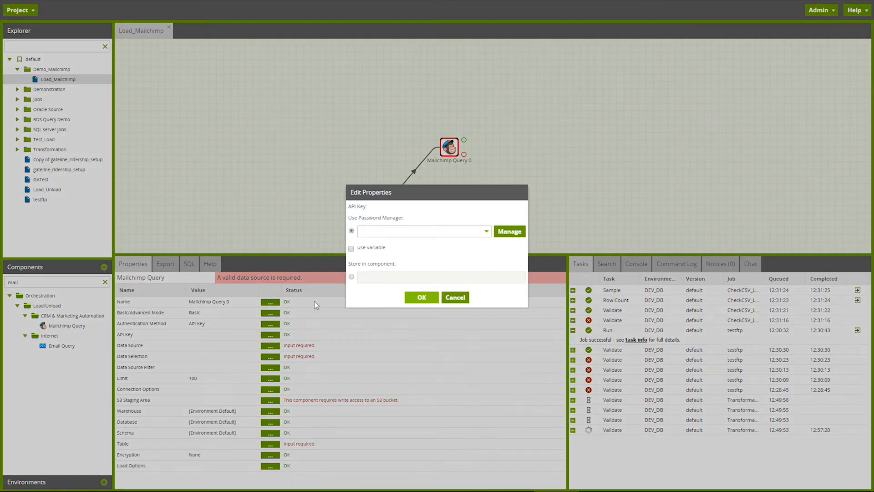
click(351, 276)
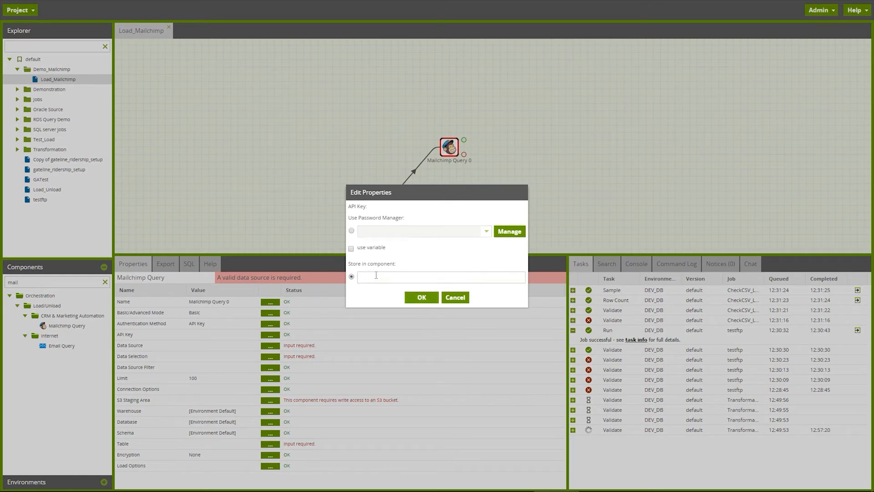
click(376, 277)
key(ctrl+v)
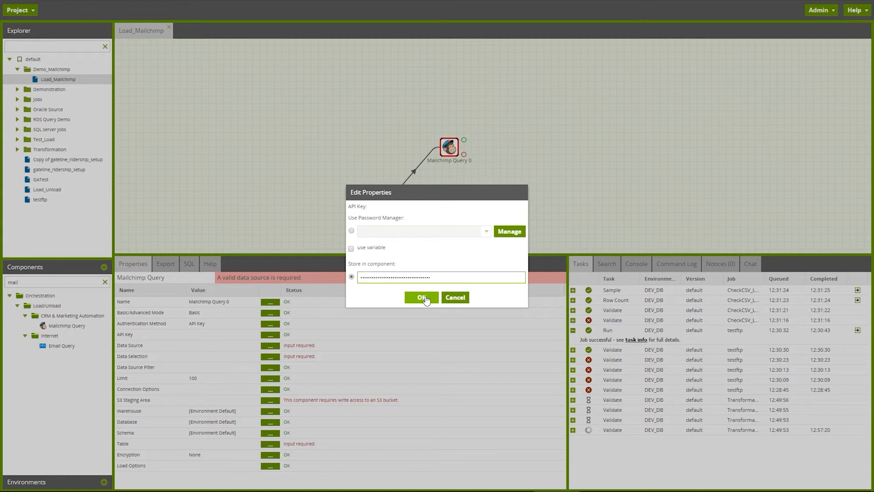
click(421, 298)
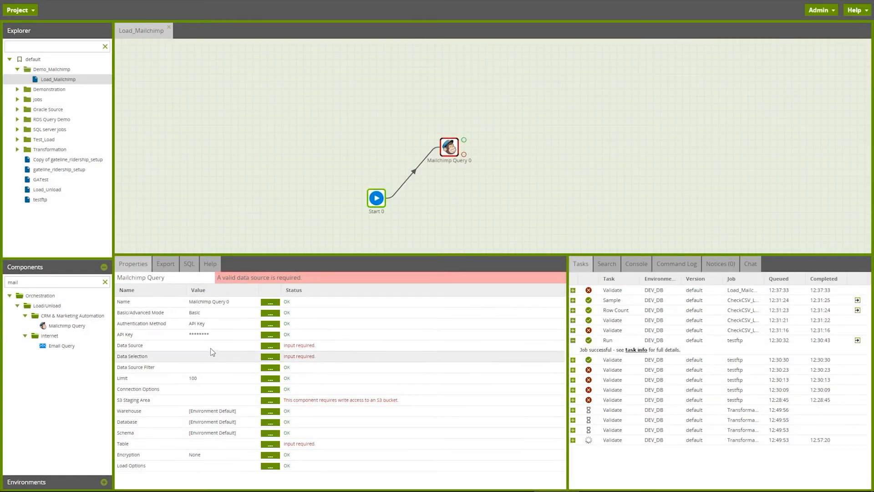
- Set the Mailchimp Query's data source to Templates and include all of its available columns in the data selection
click(270, 347)
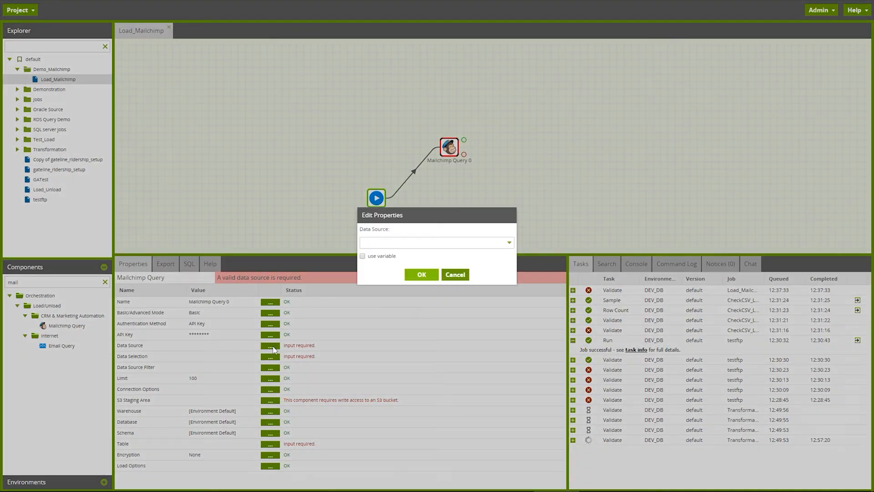
click(486, 245)
scroll(445, 319, down, 10)
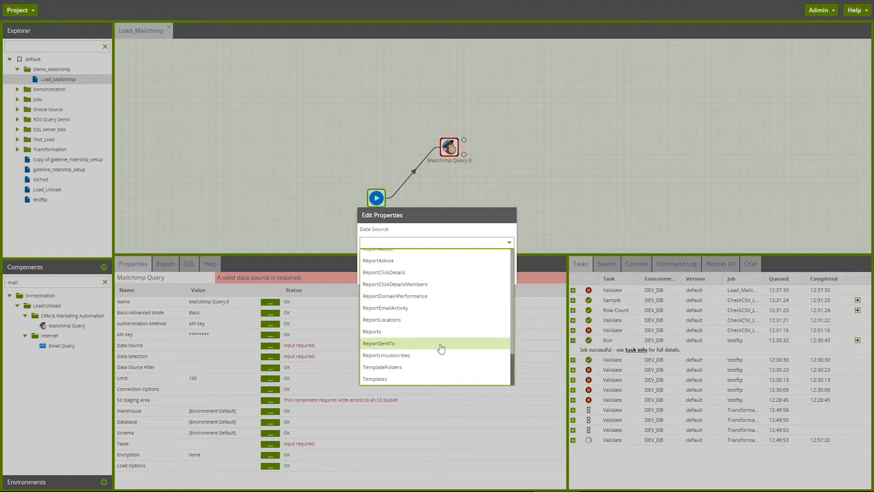
click(375, 379)
click(421, 275)
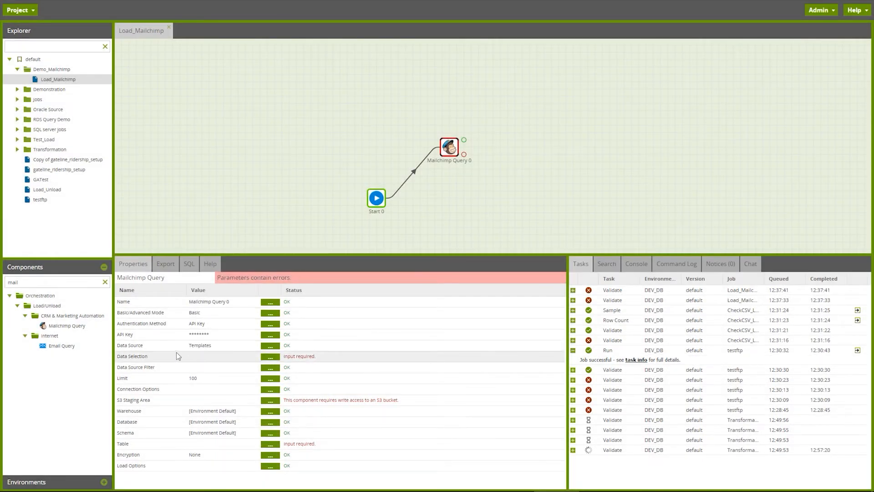
click(271, 361)
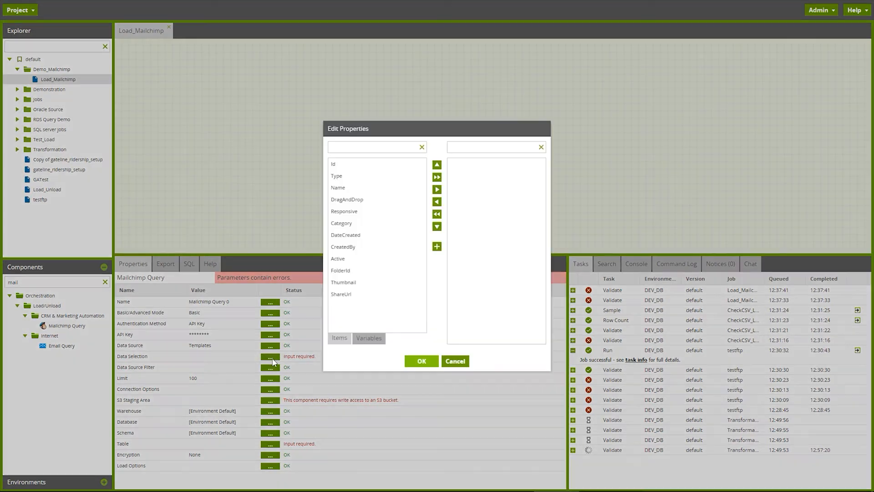
click(436, 177)
click(420, 361)
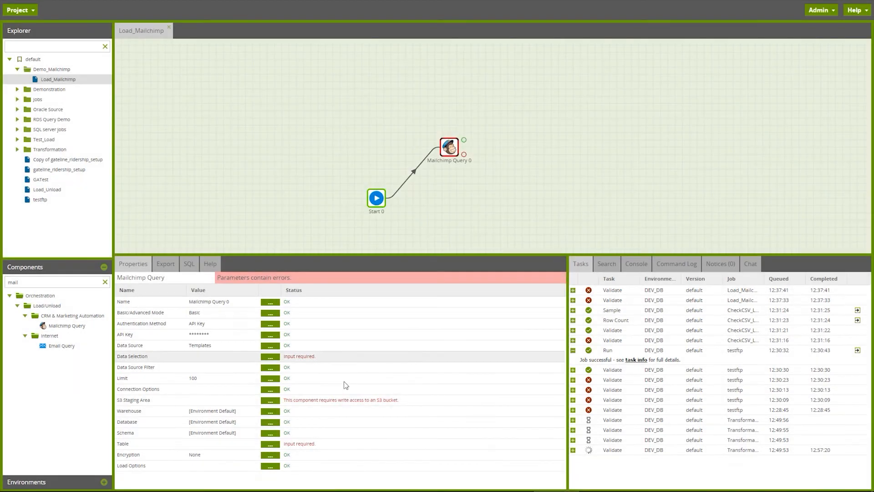
- Set the Mailchimp Query's S3 staging area to matillion-transient and its target table to stg_templates, and shift the component slightly away from Start
click(270, 401)
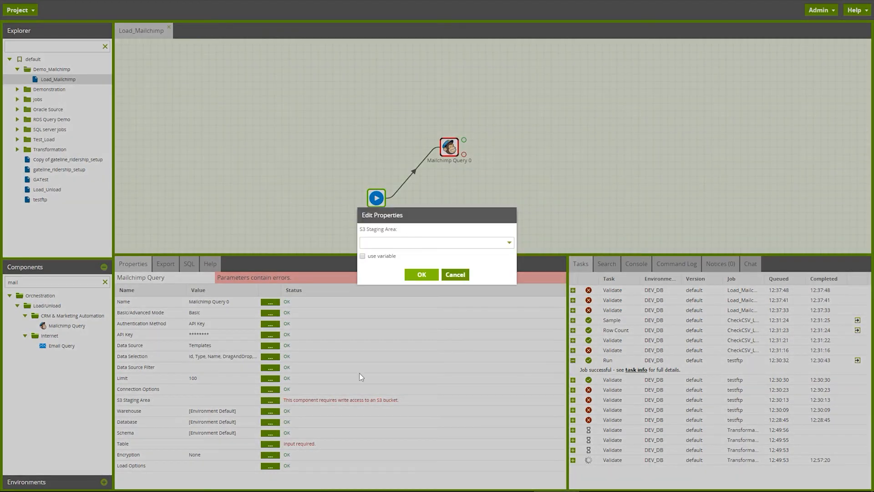
click(449, 242)
text(ma)
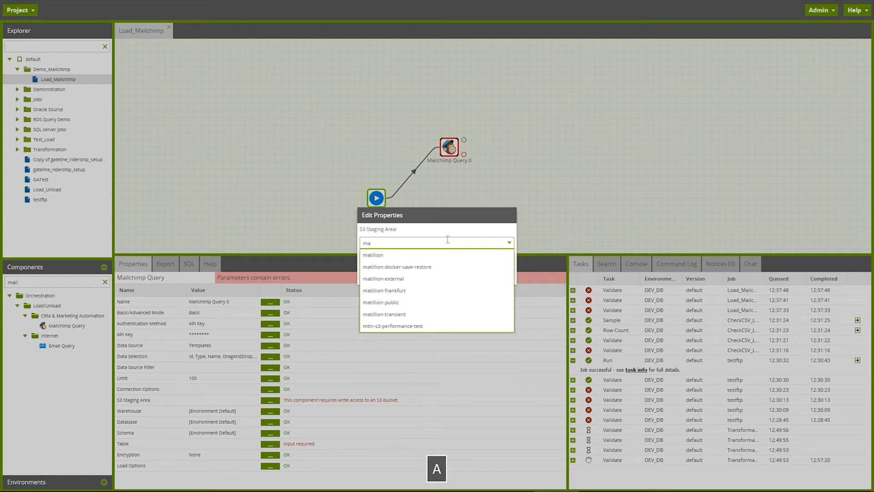
click(395, 320)
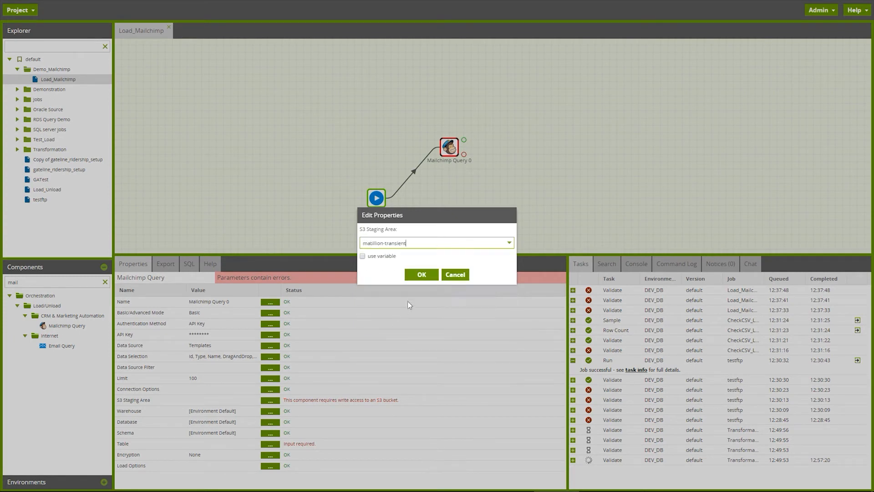
click(419, 276)
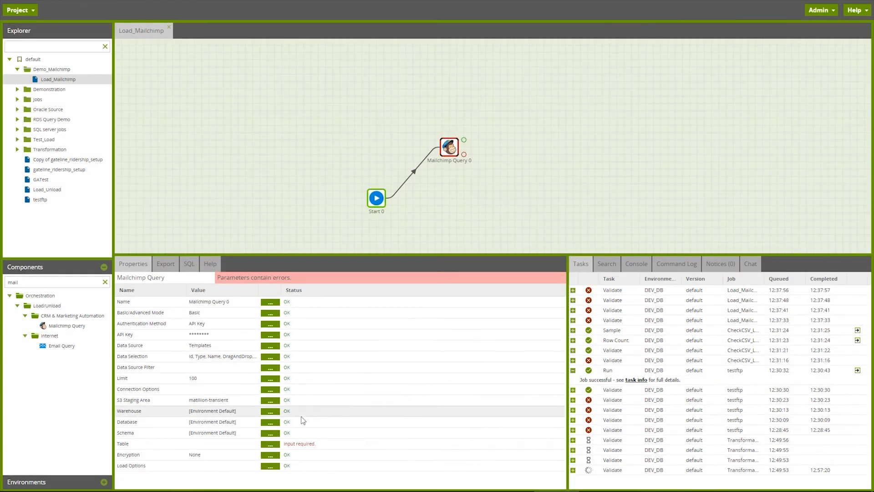
click(272, 444)
text(stg_templates)
click(415, 271)
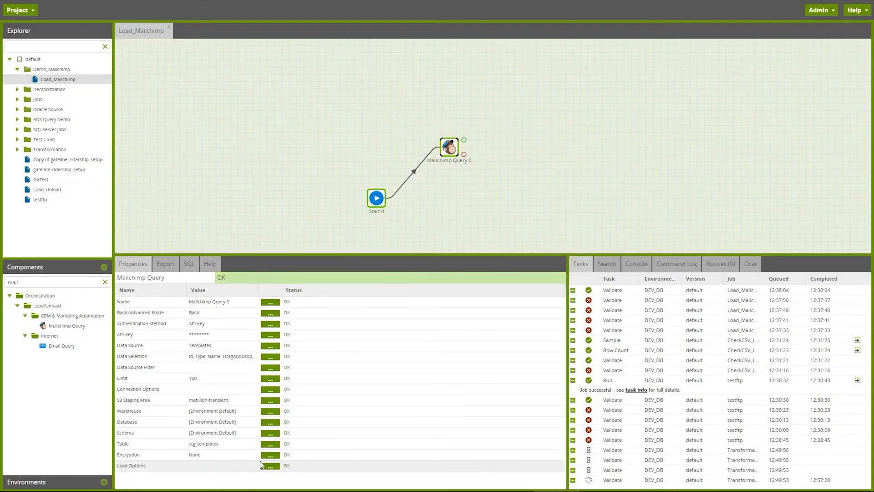
drag(450, 153, 465, 153)
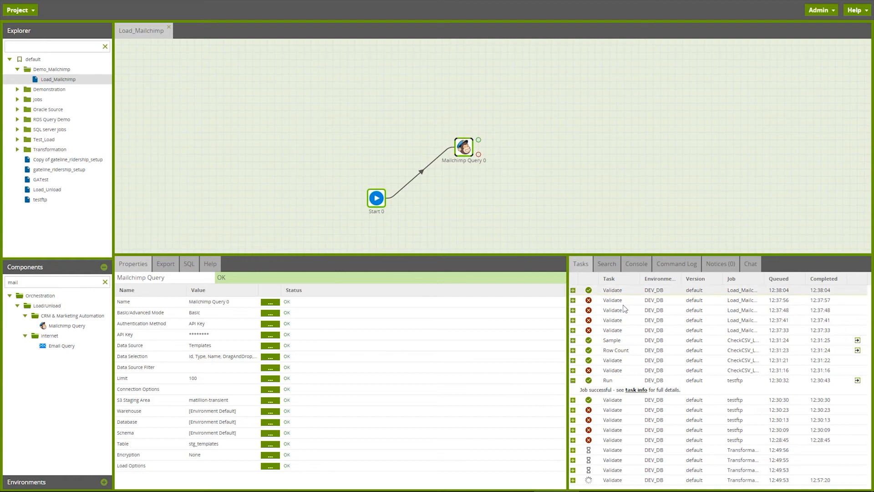
- Clear the completed entries from the task list and run the Load_Mailchimp job
right_click(638, 309)
click(684, 323)
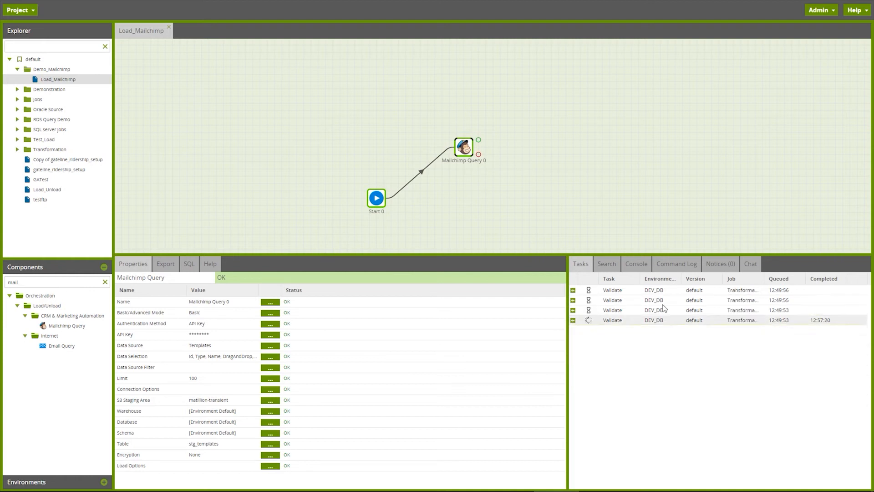
right_click(475, 193)
click(495, 211)
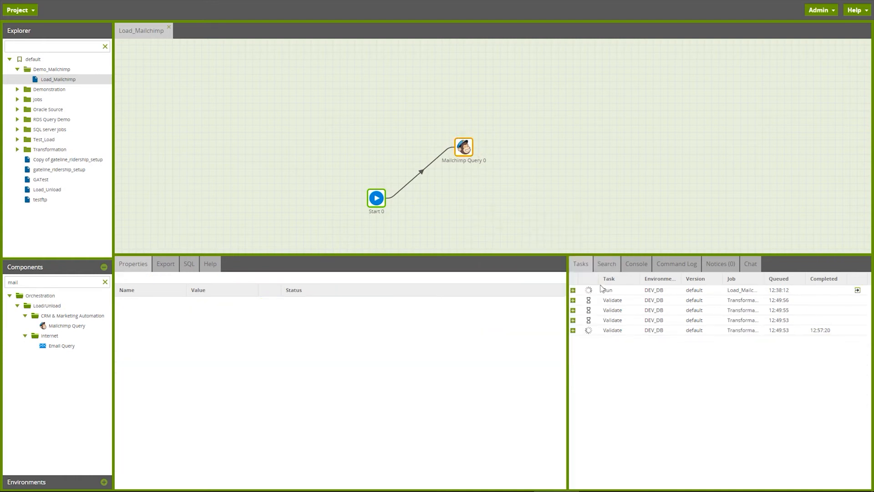
- Inspect the Load_Mailchimp run's per-component task details and row count, and check the limit set on the Mailchimp Query
click(573, 291)
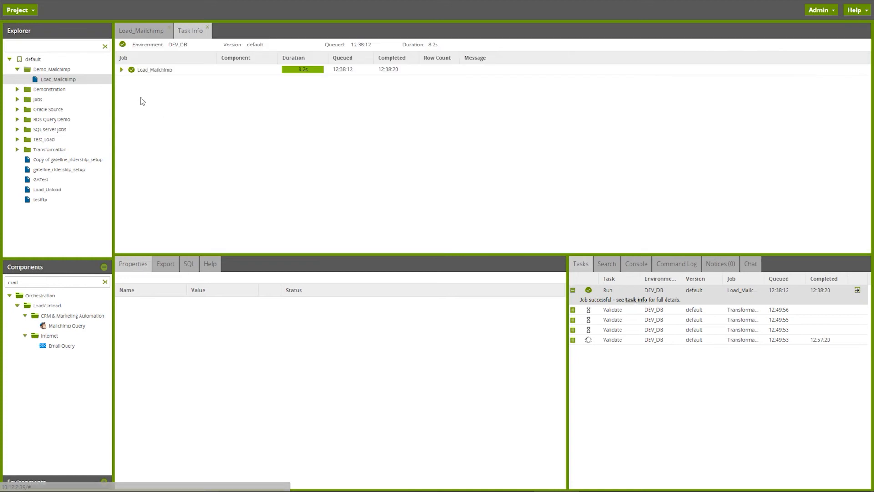
click(122, 71)
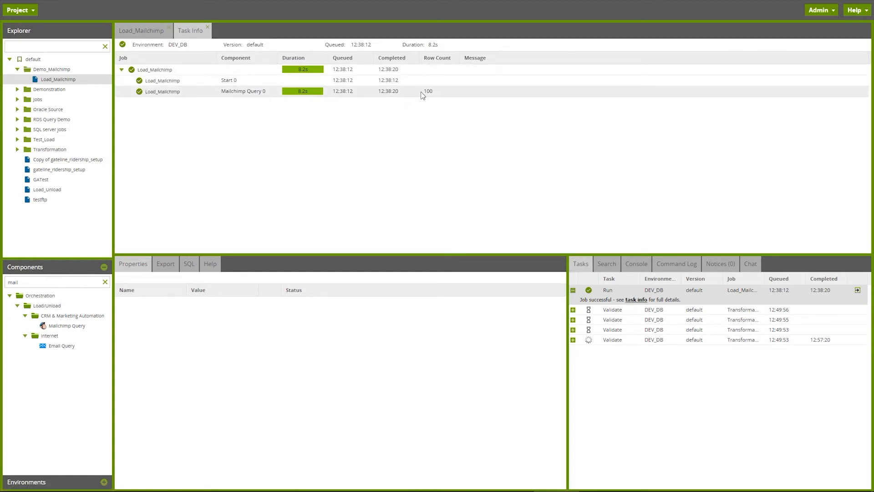
click(145, 33)
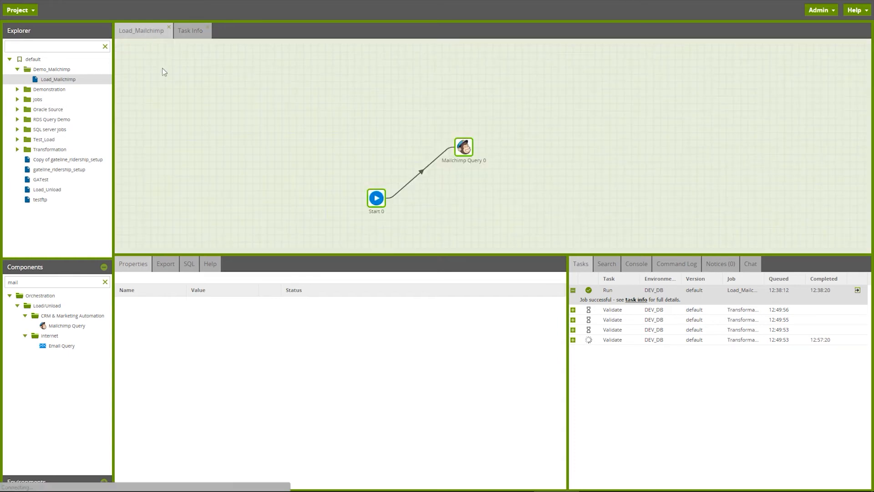
click(465, 150)
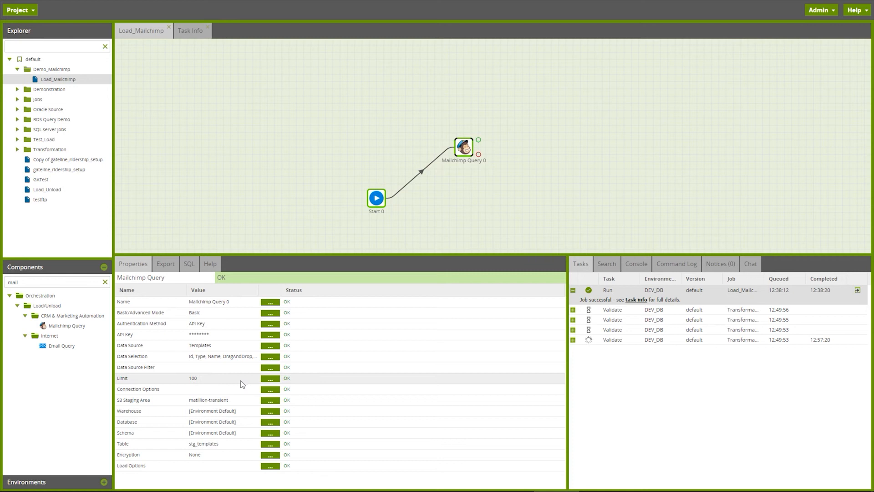
- Create a transformation job named CheckMC_Load in the Demo_Mailchimp folder and switch to it
right_click(70, 69)
click(104, 132)
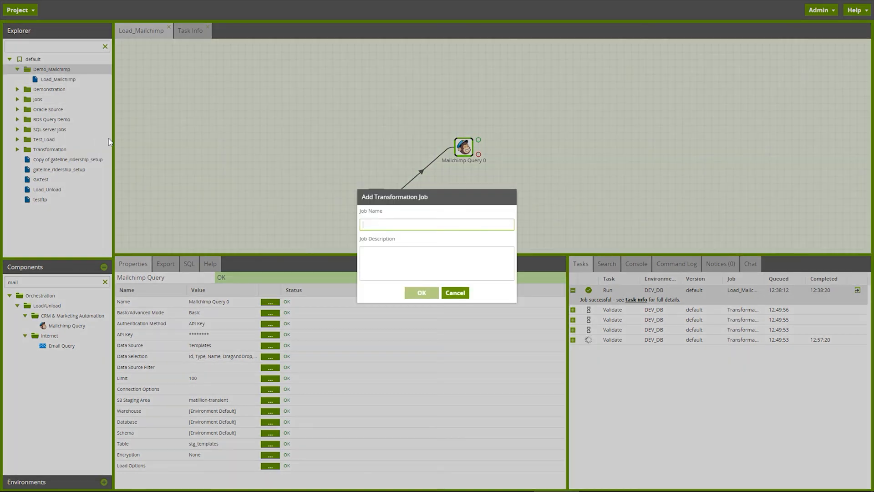
text(C)
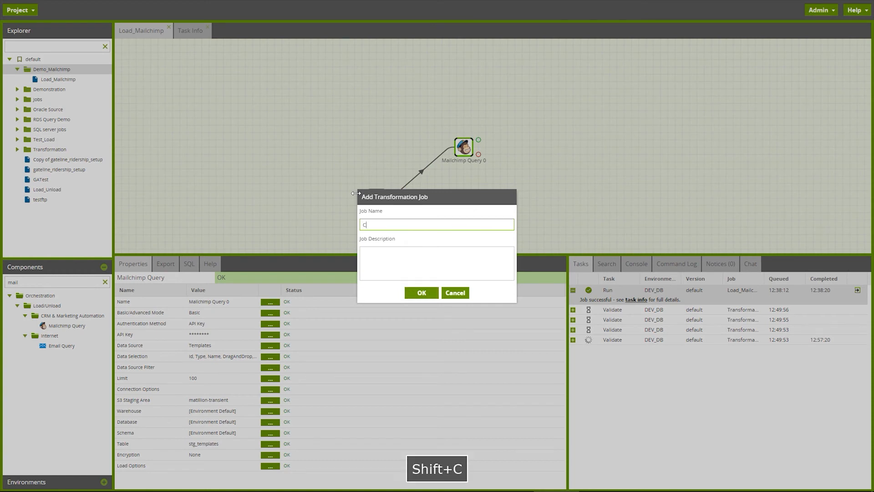
text(heclMC_Load)
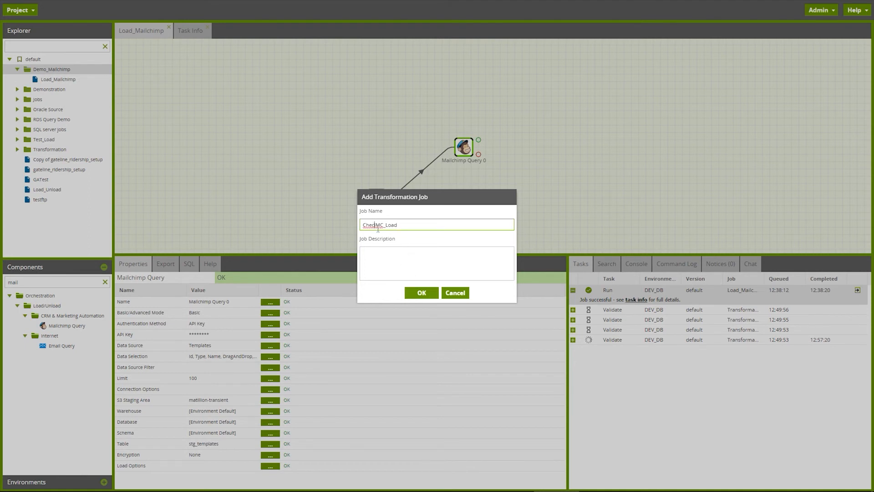
text(k)
key(Delete)
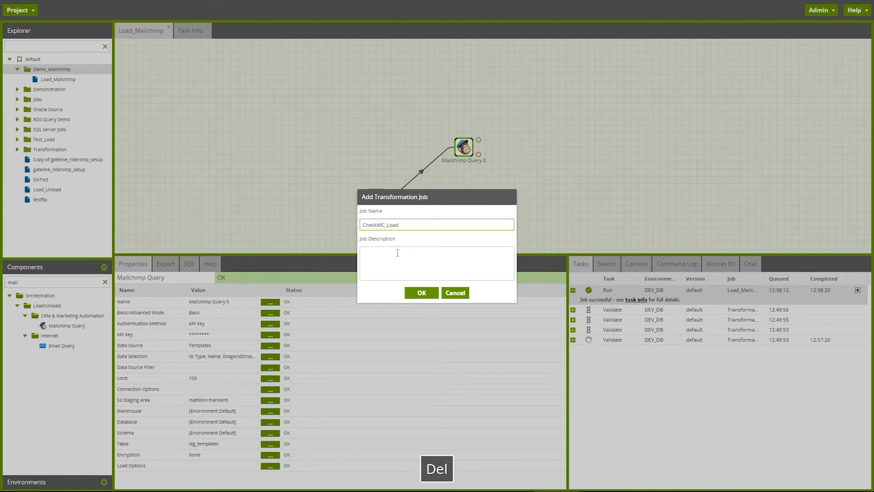
click(410, 286)
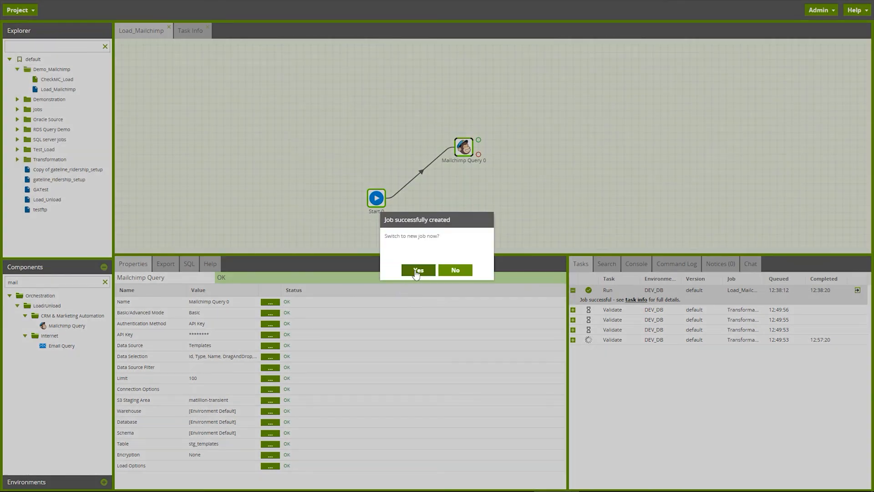
click(416, 271)
- Add a Table Input component to the CheckMC_Load canvas and set its table to stg_templates
drag(65, 337, 347, 126)
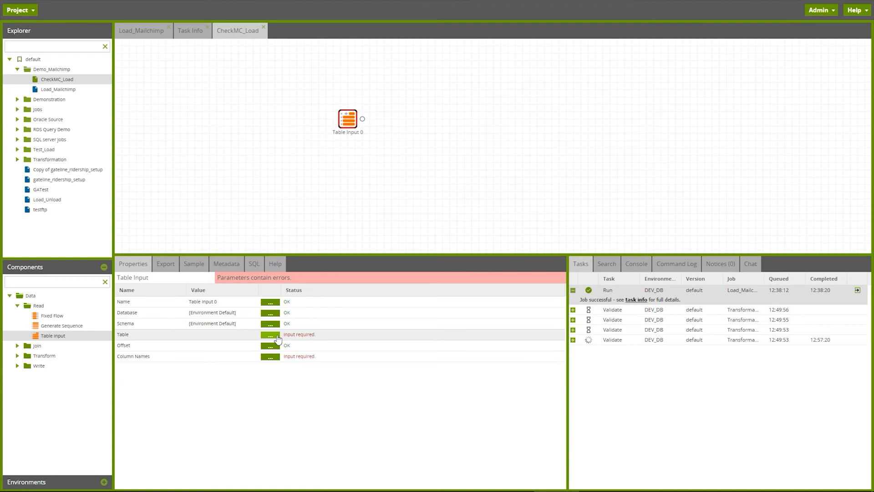
click(272, 336)
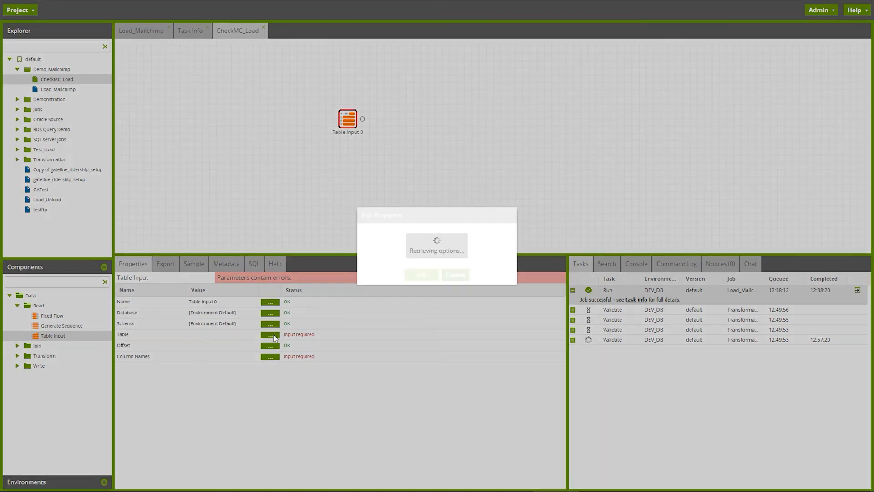
click(420, 243)
text(stg)
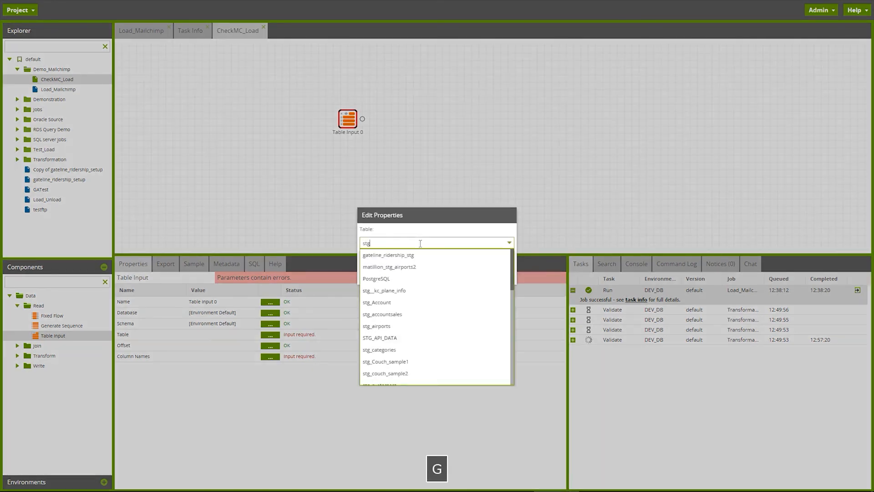
text(_ta)
key(BackSpace)
text(e)
click(420, 255)
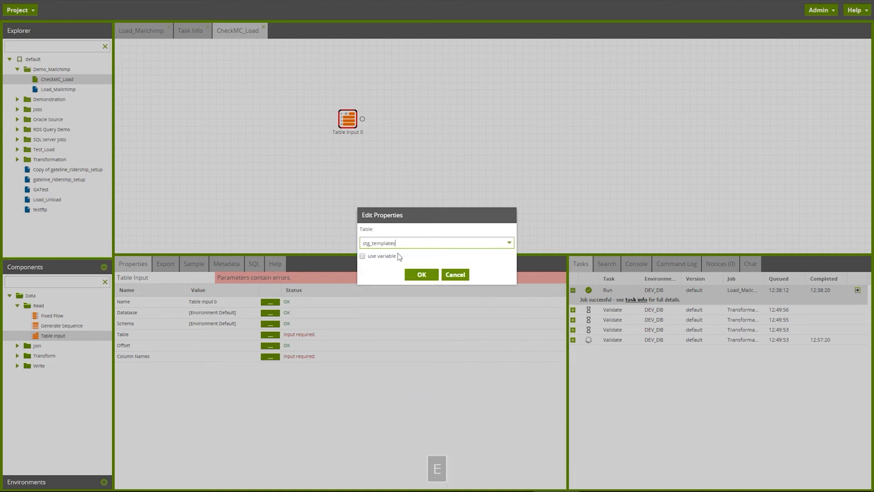
click(416, 275)
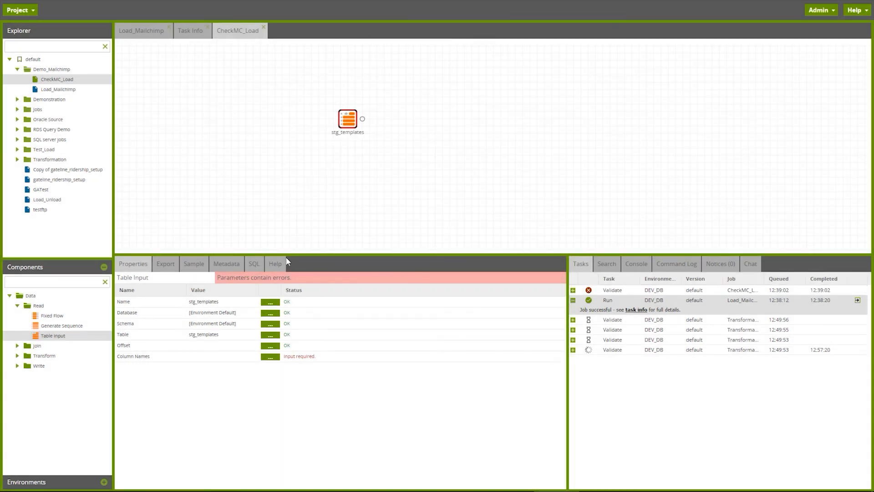
- Include all columns of stg_templates in the Table Input and reposition the component on the canvas
click(270, 357)
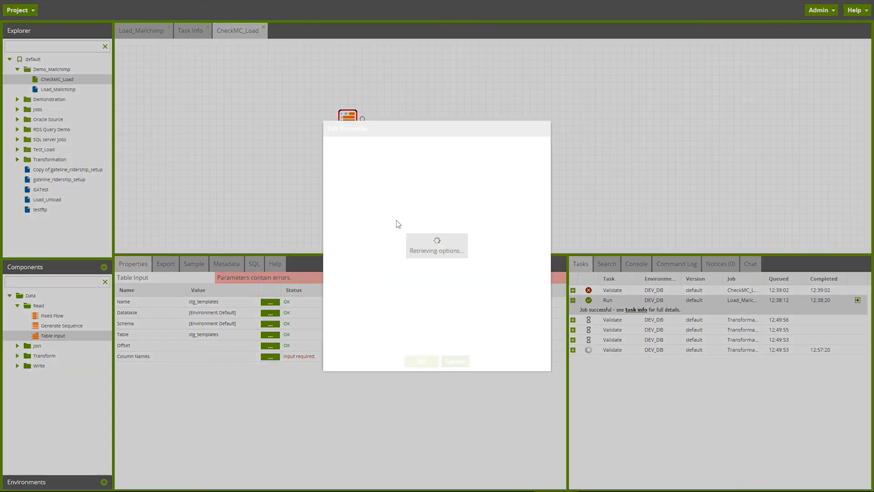
click(437, 177)
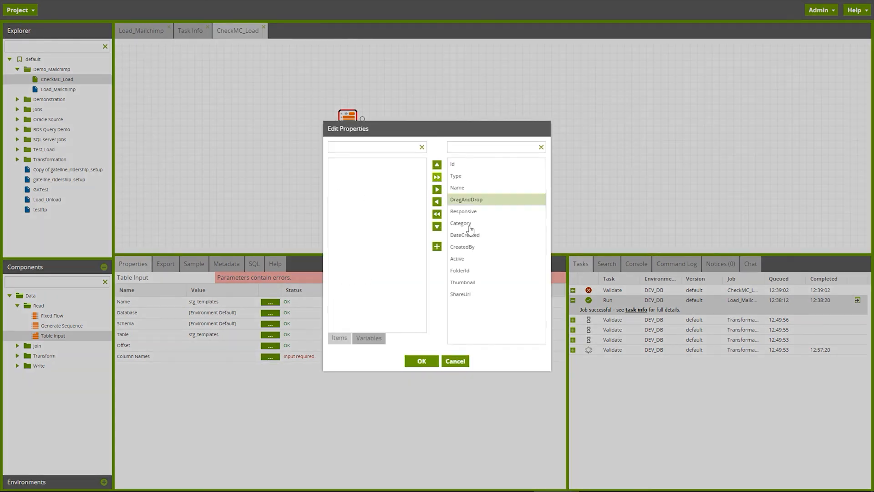
click(431, 364)
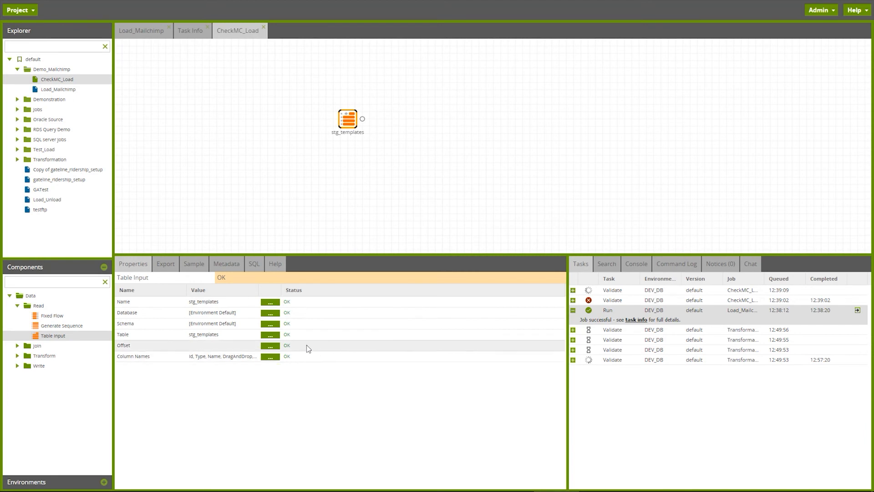
drag(347, 120, 282, 156)
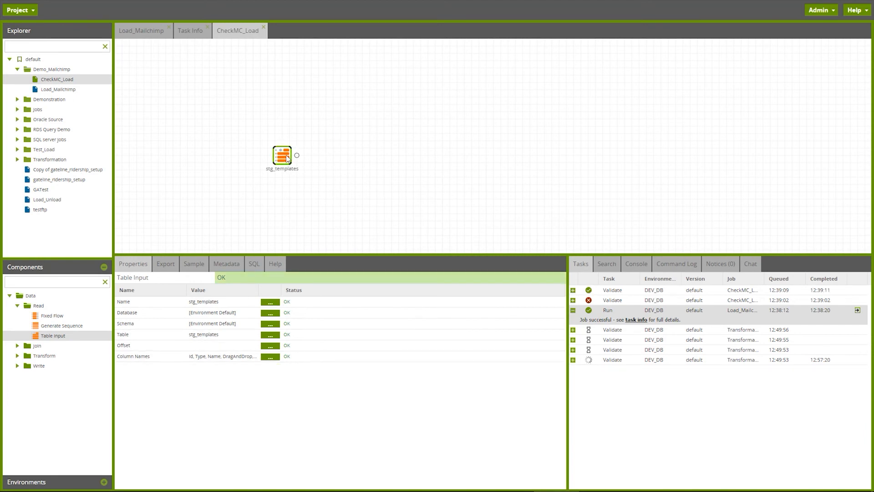
- Retrieve the row count and sample data of stg_templates, look through the rows, and return to the Load_Mailchimp job
click(193, 264)
click(241, 280)
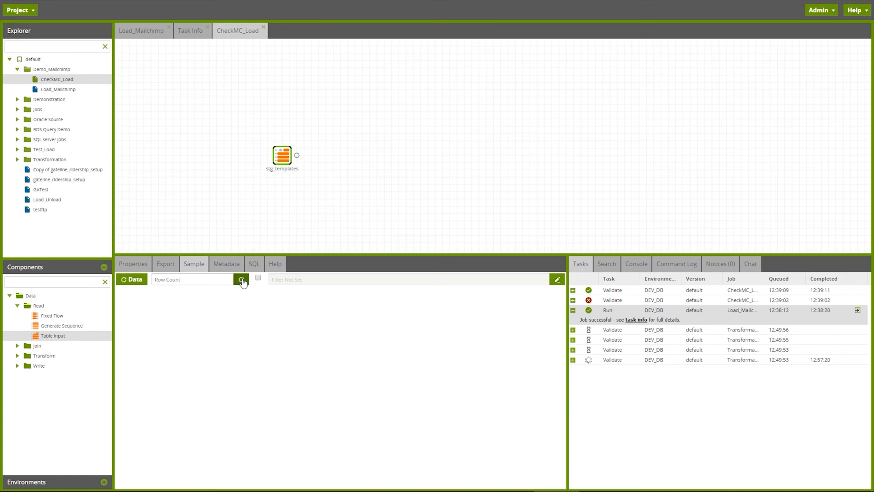
click(141, 283)
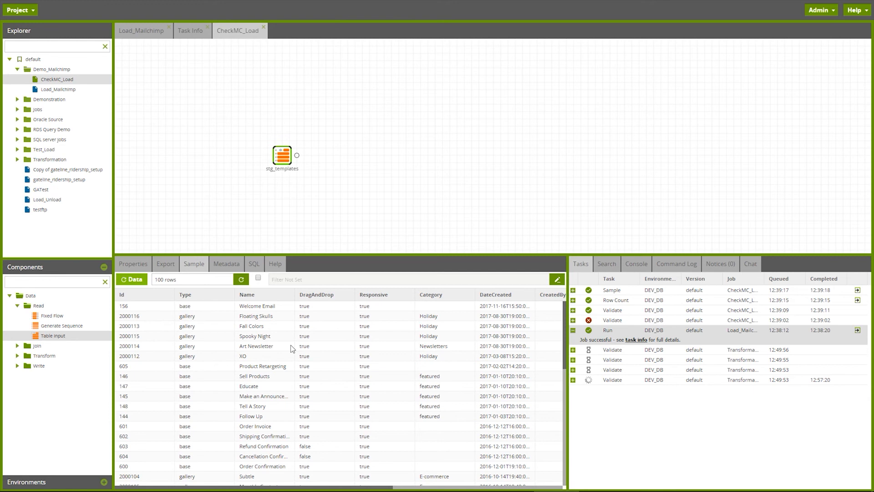
scroll(292, 349, down, 15)
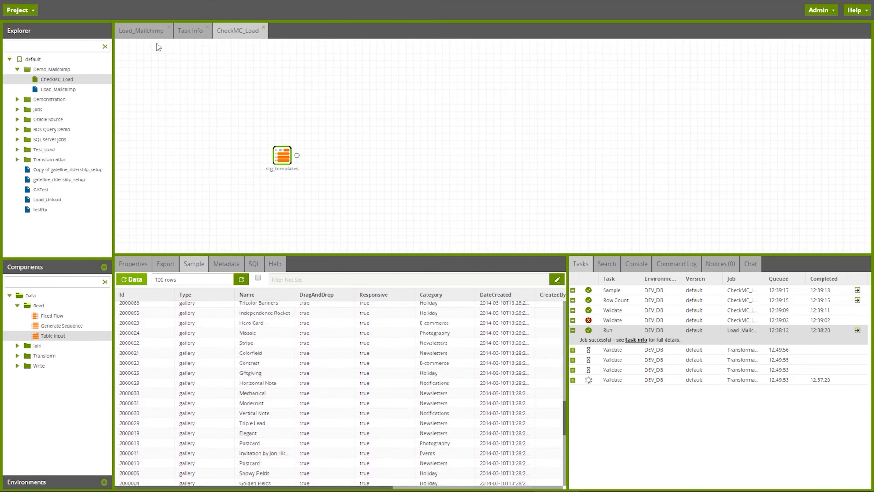
click(146, 32)
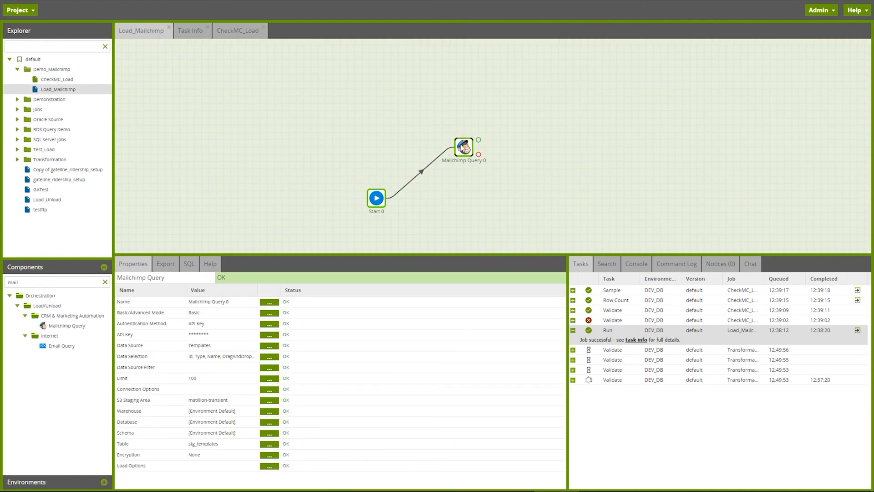
- Open the Mailchimp data model documentation from the help of the Mailchimp Query component in Load_Mailchimp
click(474, 149)
click(214, 265)
click(289, 393)
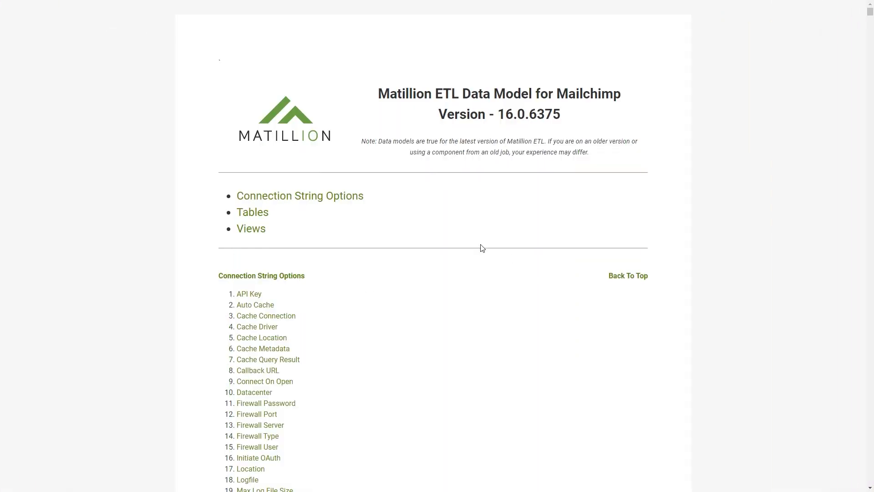
- Look through the lists of Tables and Views in the Mailchimp data model documentation, and return to Matillion ETL
click(253, 212)
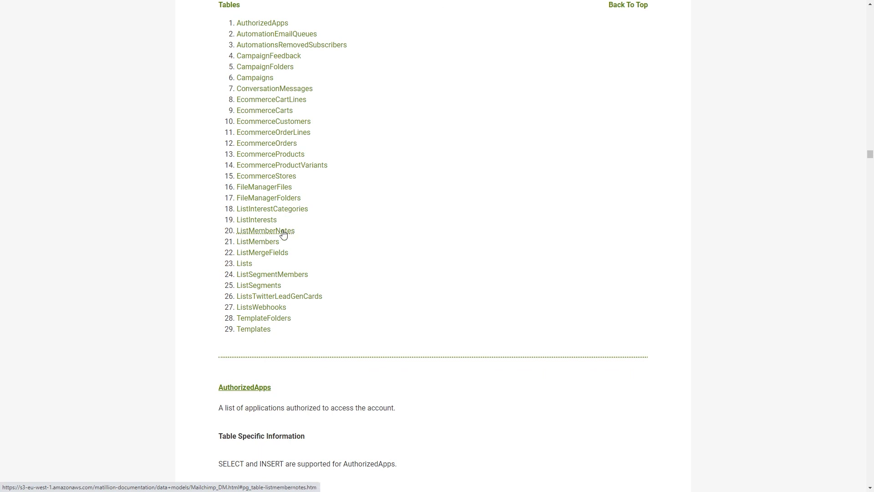
click(625, 6)
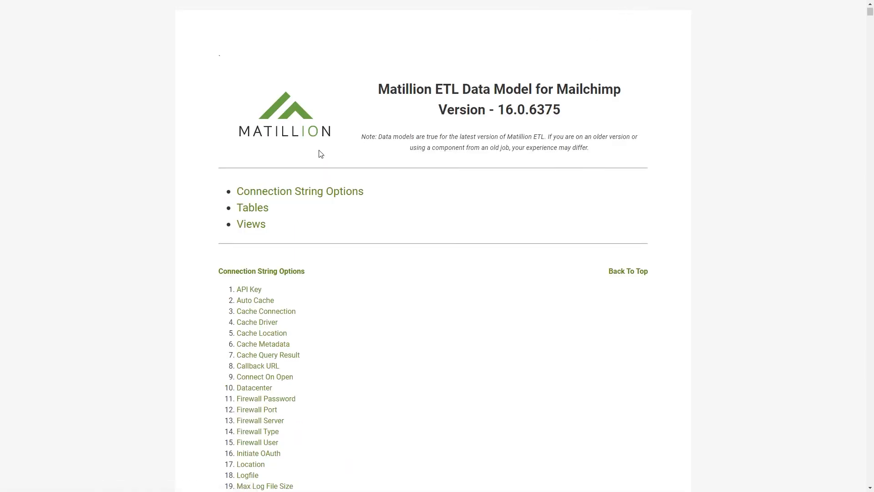
click(242, 224)
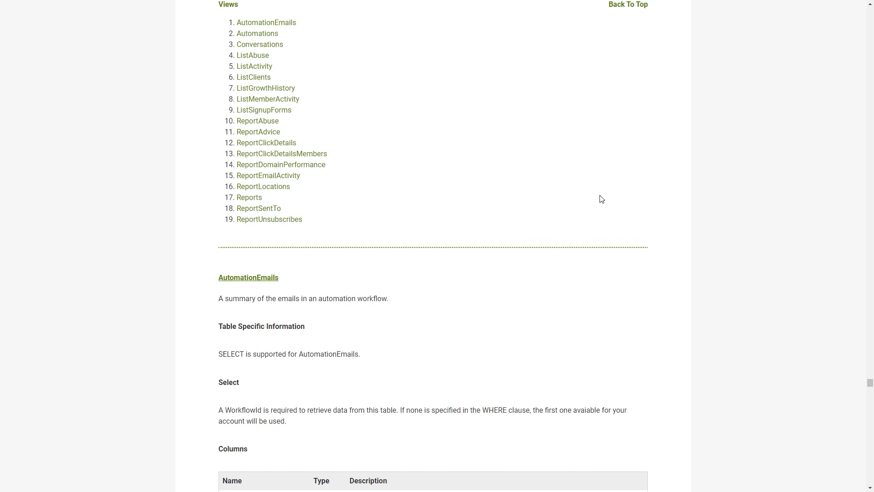
key(ctrl+Tab)
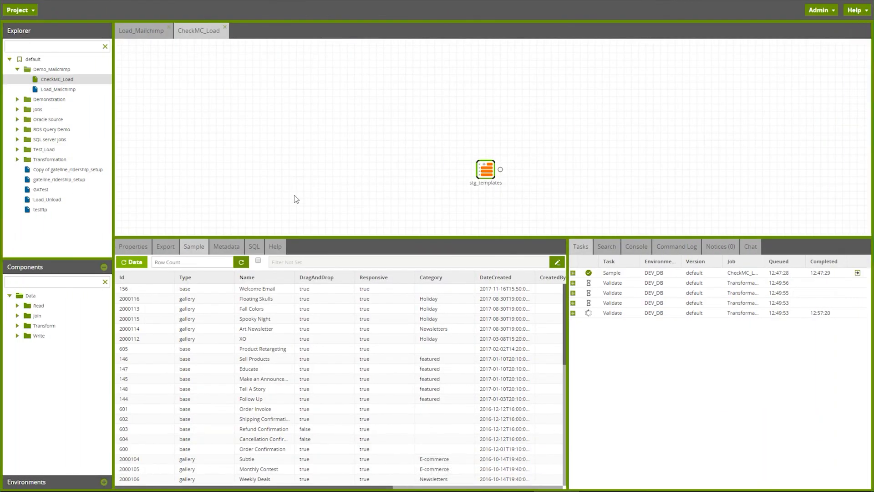
- Review the Mailchimp Query properties in Load_Mailchimp and the stg_templates Table Input component in CheckMC_Load
click(147, 36)
click(531, 145)
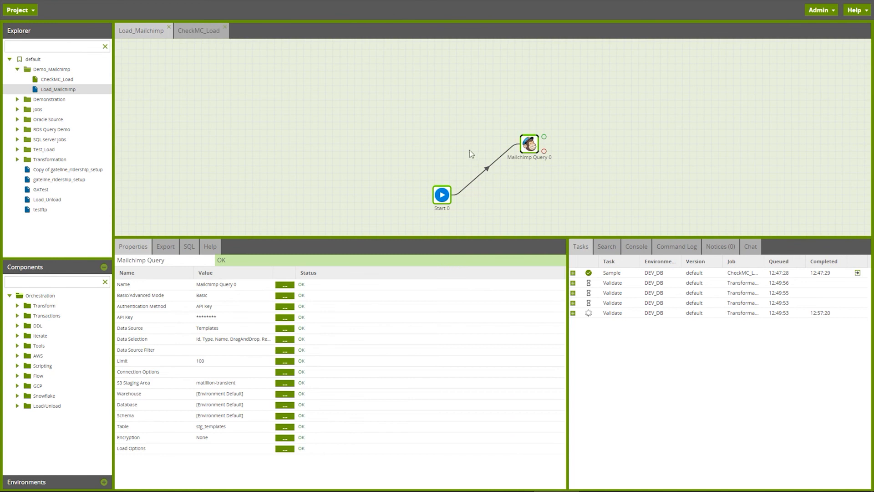
click(201, 32)
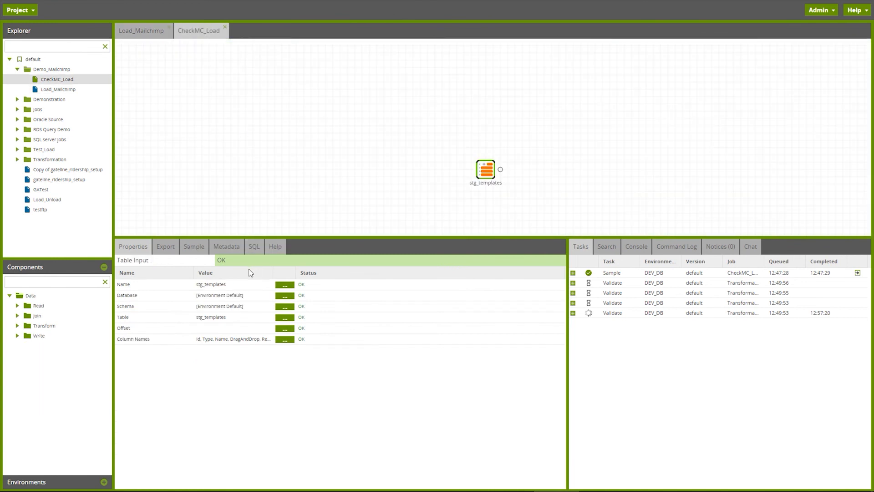
click(204, 248)
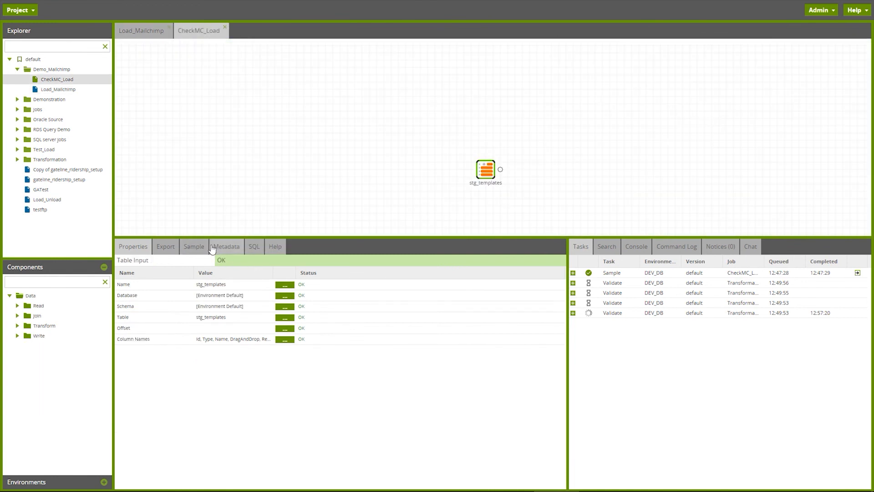